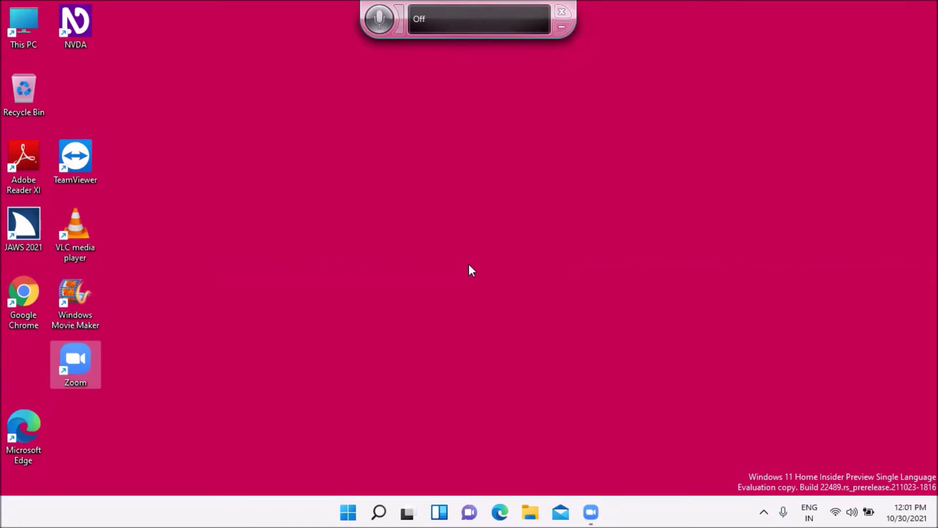
Open the Videos folder inside This PC.
key(Home)
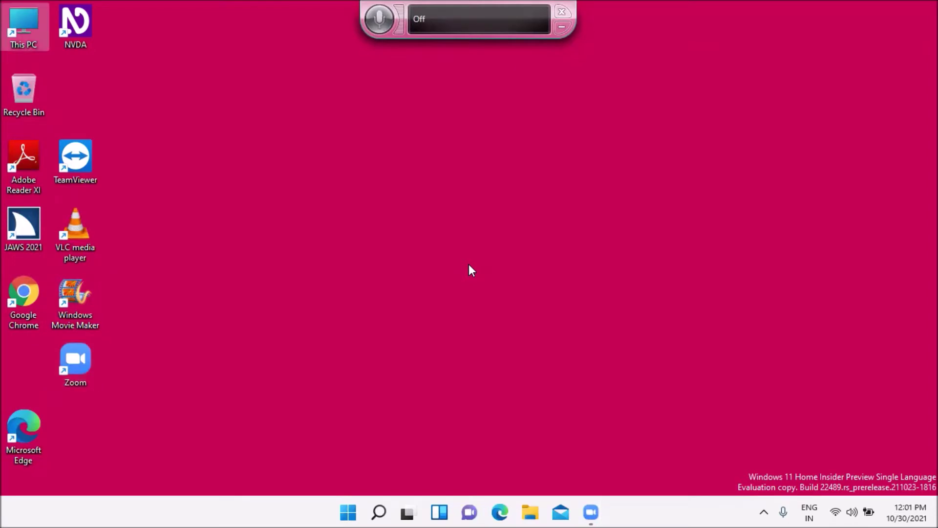
key(Return)
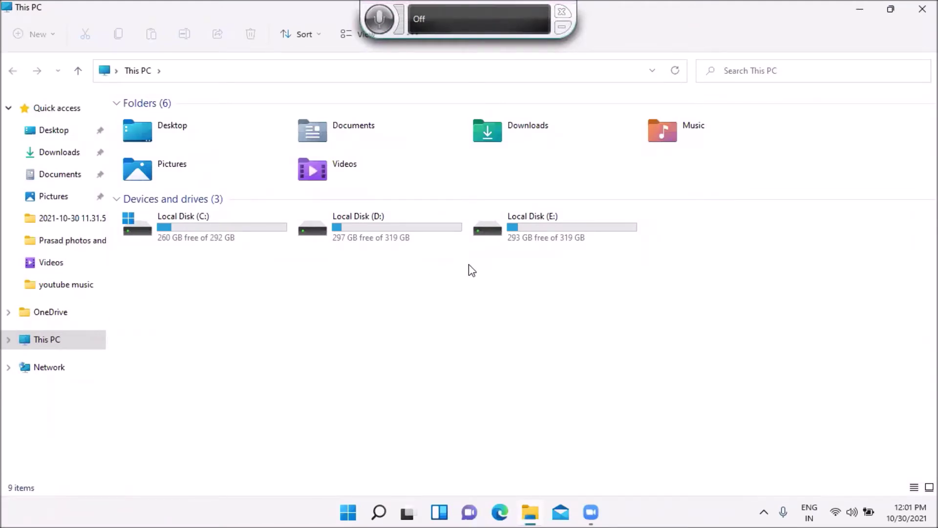
key(v)
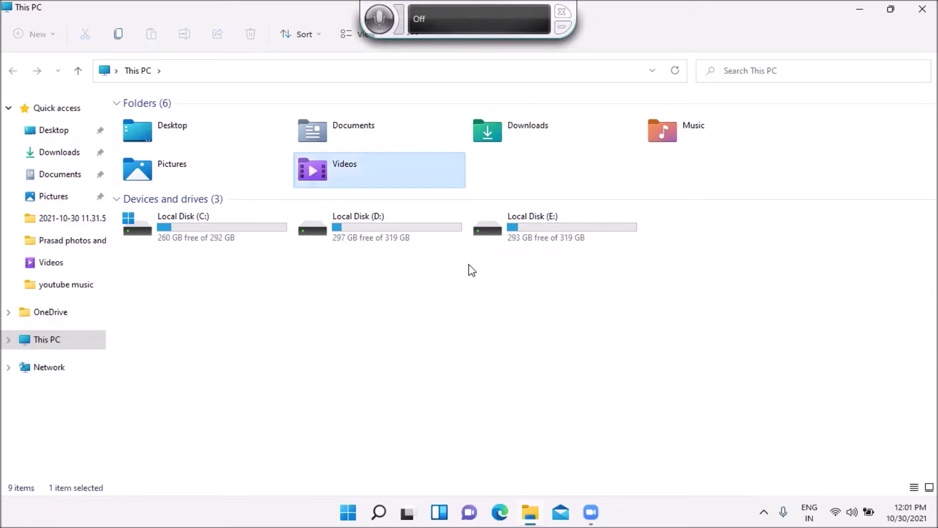
key(Return)
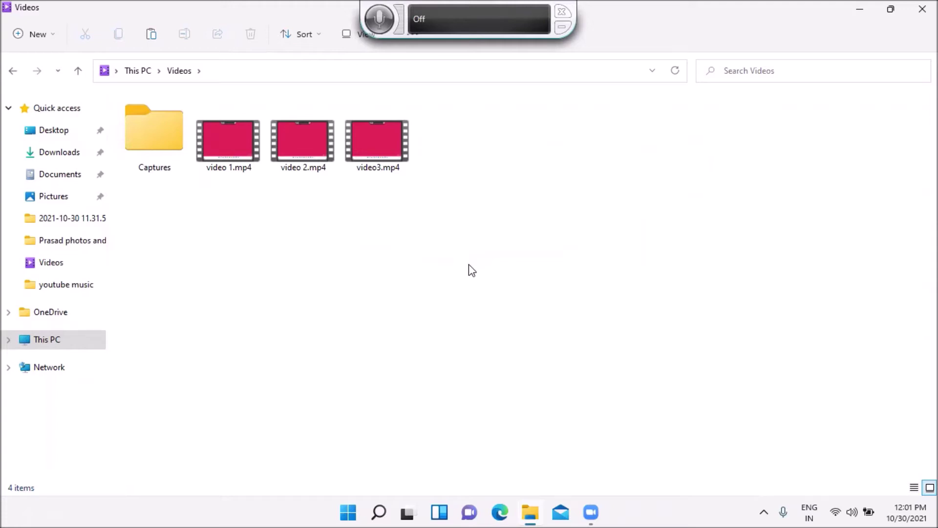
Play video 1.mp4 from the Videos folder, and close the player when the clip ends.
key(Right)
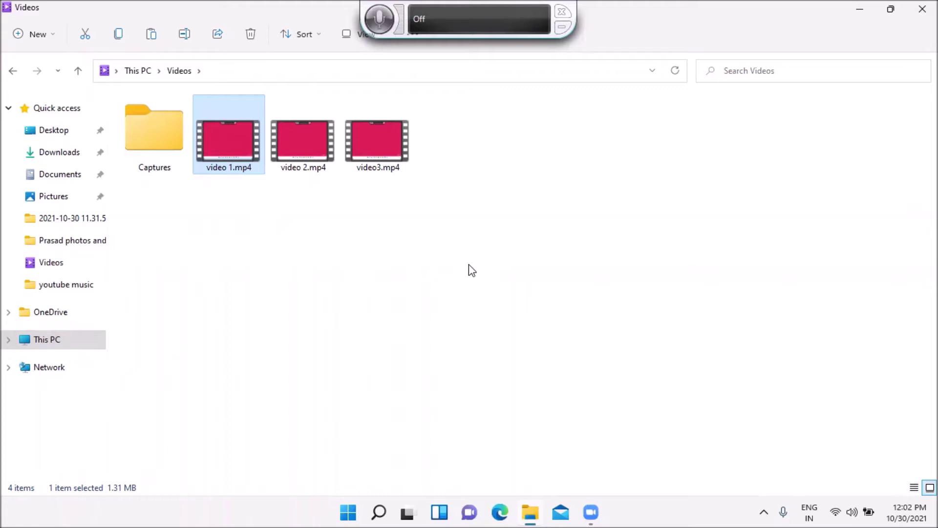
key(Return)
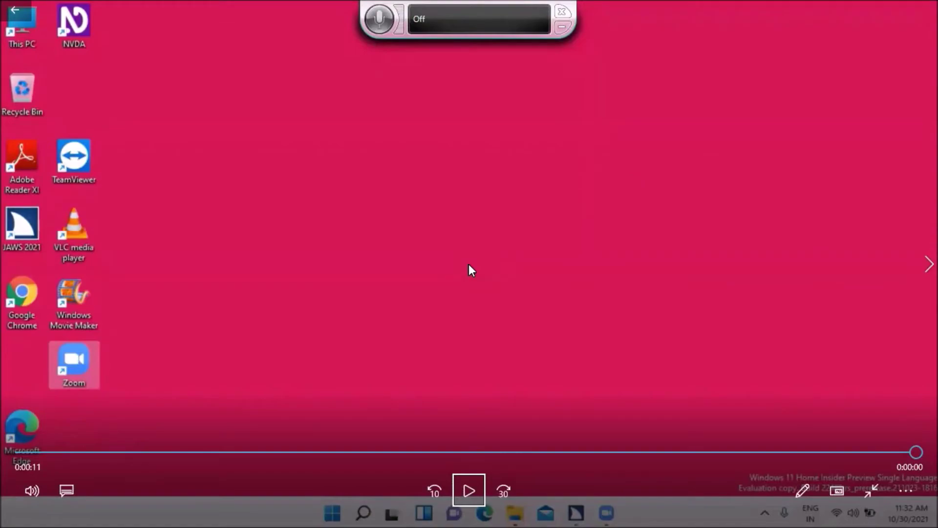
key(alt+F4)
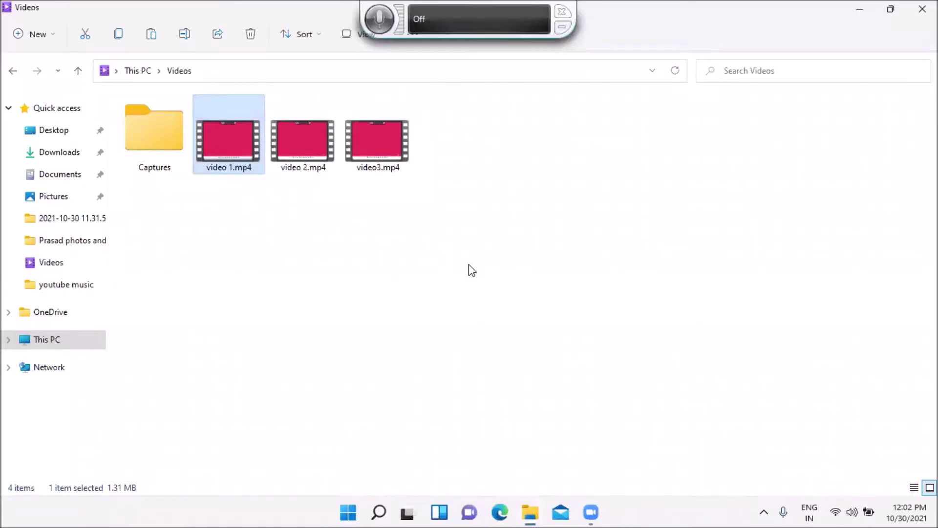
Play video 2.mp4 through to its end, and close the player.
key(Right)
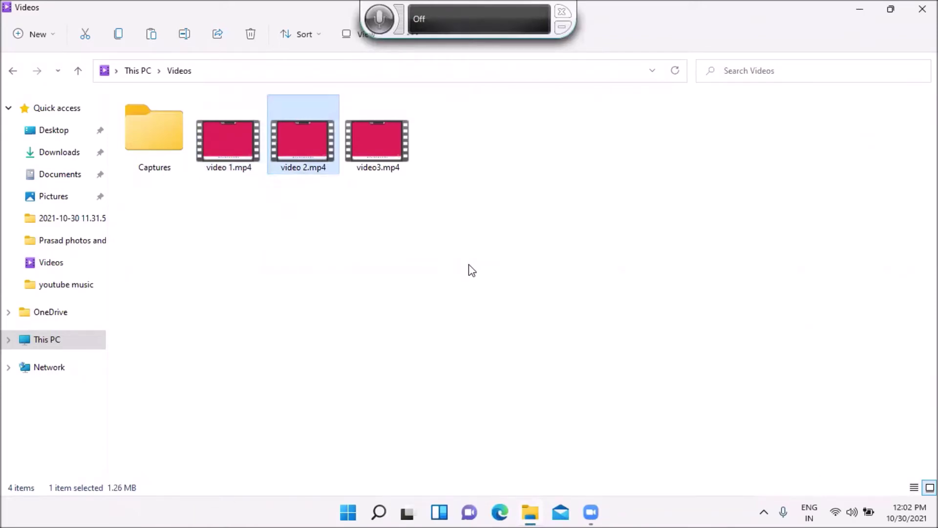
key(Return)
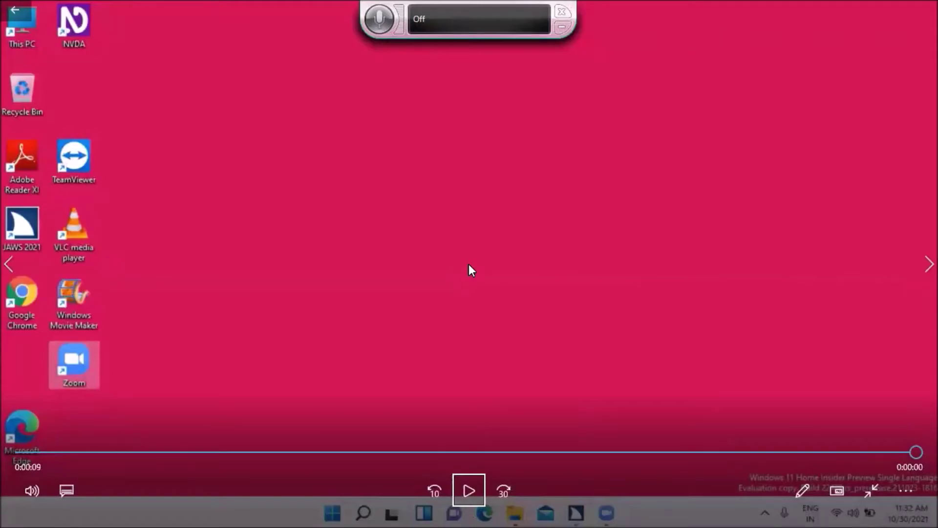
key(alt+F4)
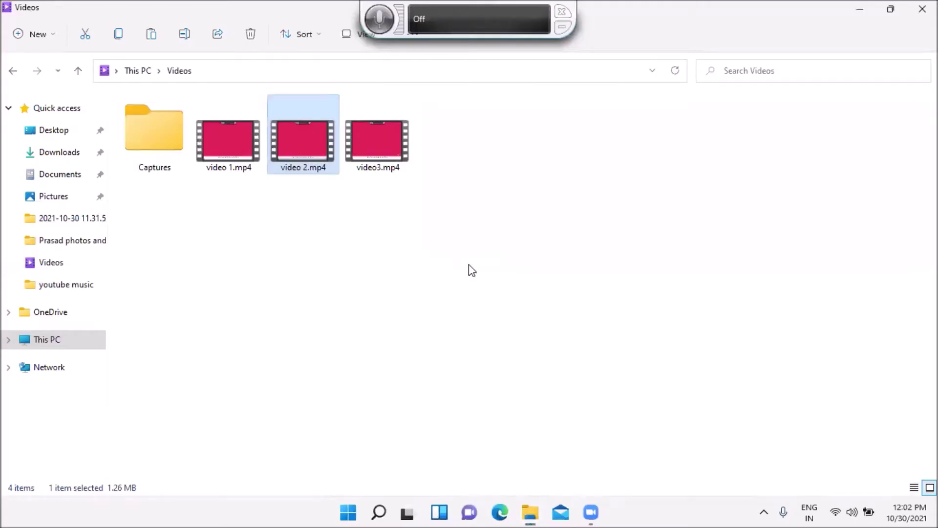
Play video3.mp4 through to its end, and close both the player and the Videos folder window.
key(Right)
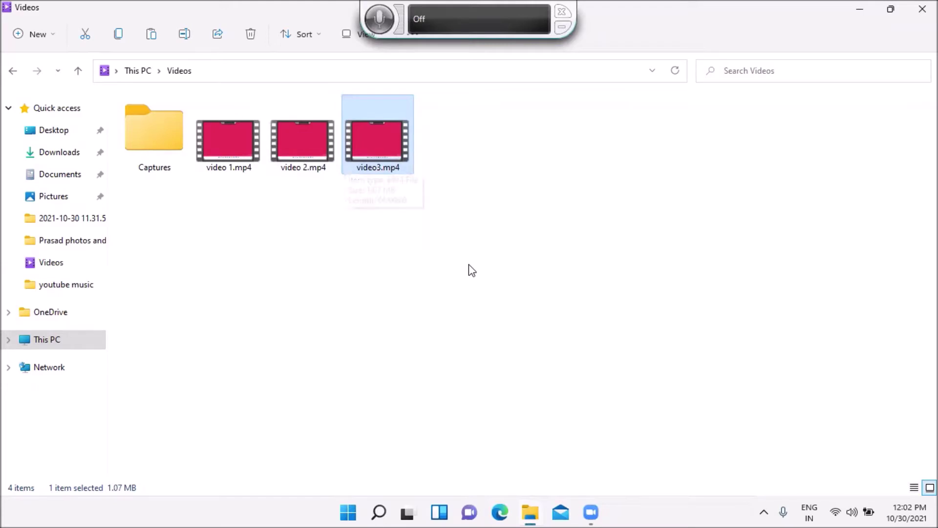
key(Return)
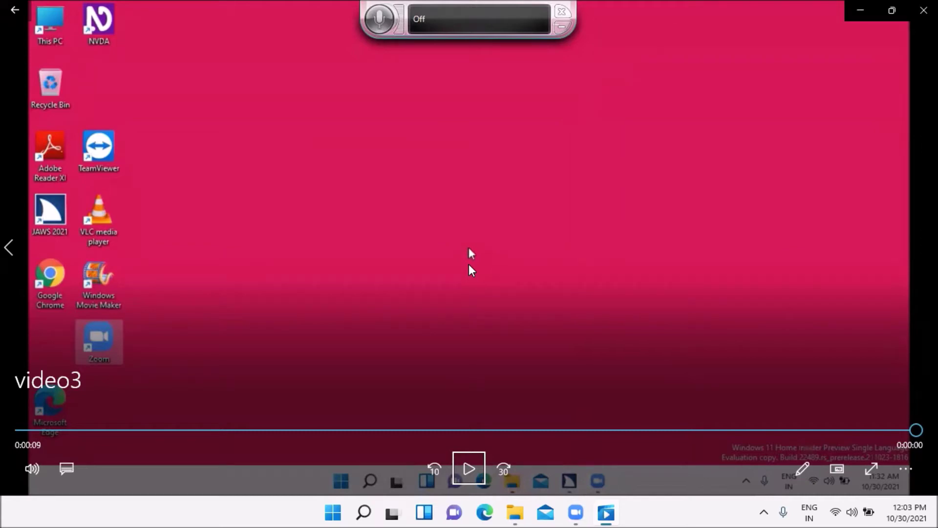
key(alt+F4)
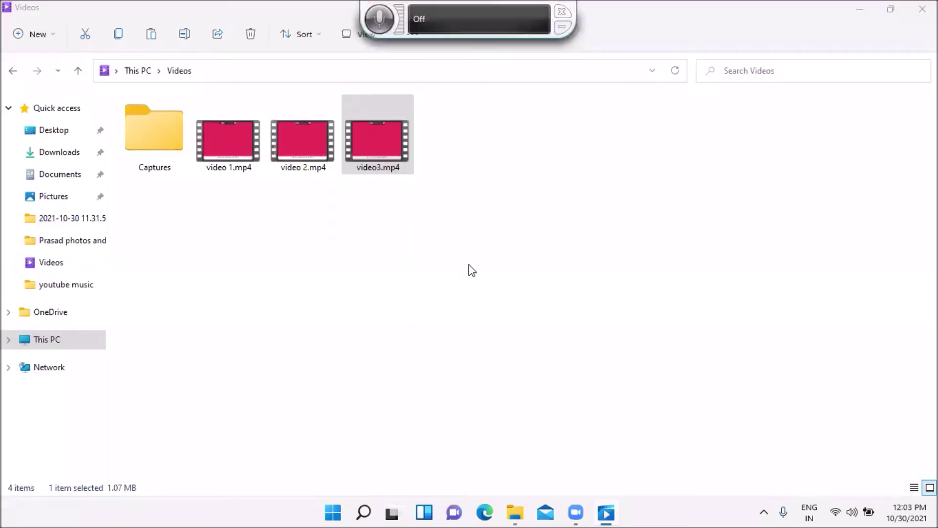
key(alt+F4)
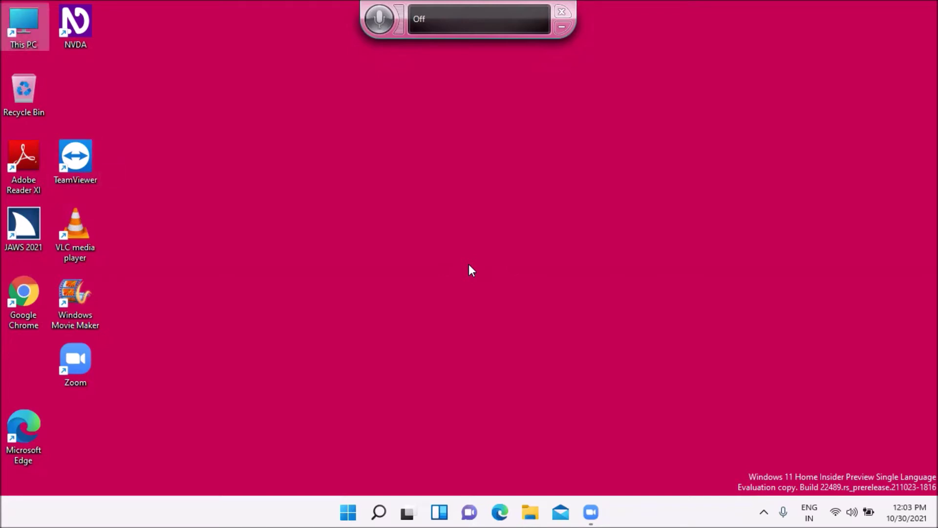
Reopen This PC from the desktop and go into the Videos folder.
key(Return)
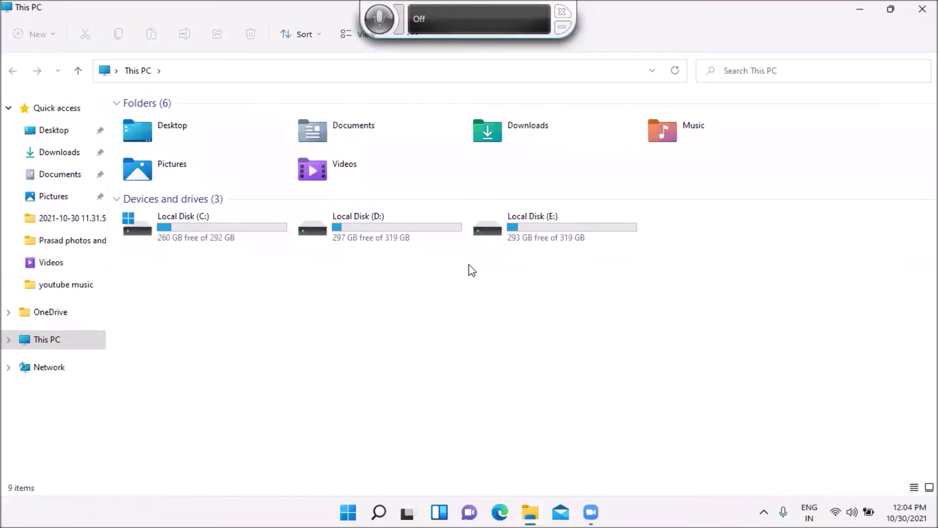
key(v)
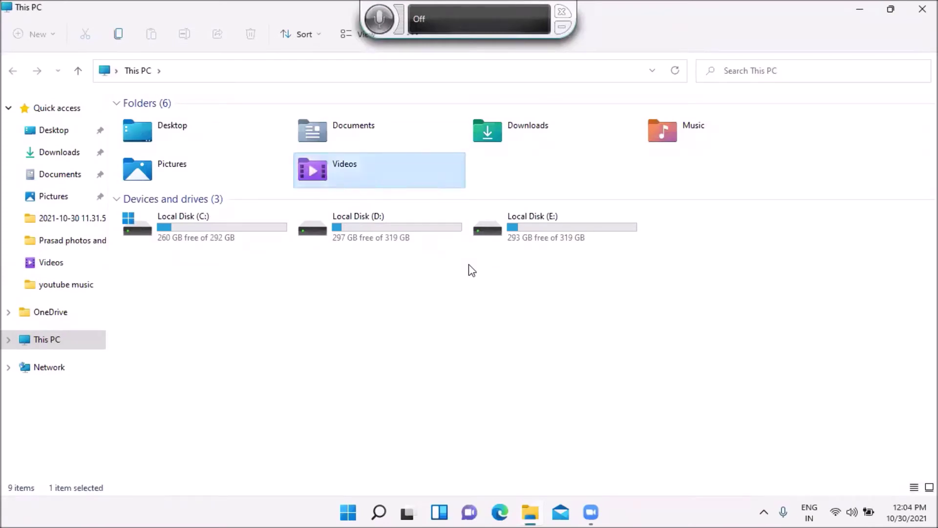
key(Return)
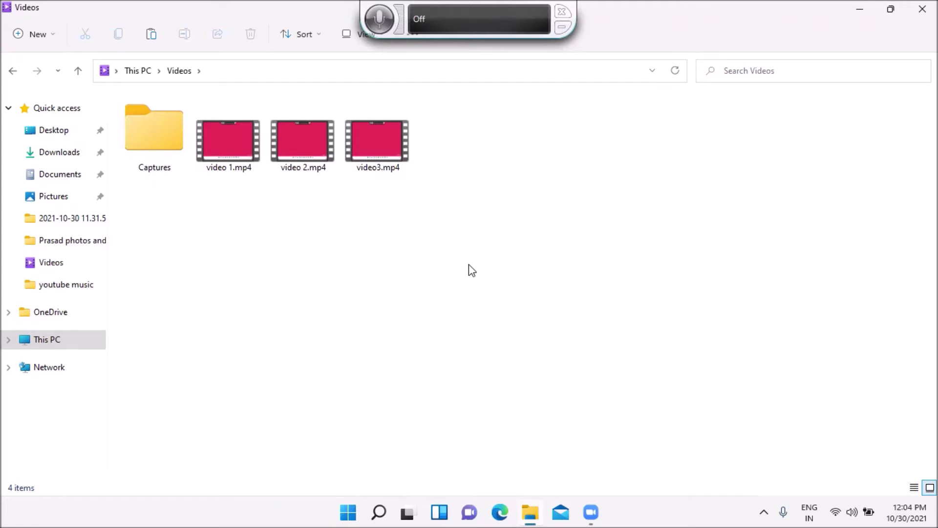
Open video 1.mp4 with Movie Maker.
key(v)
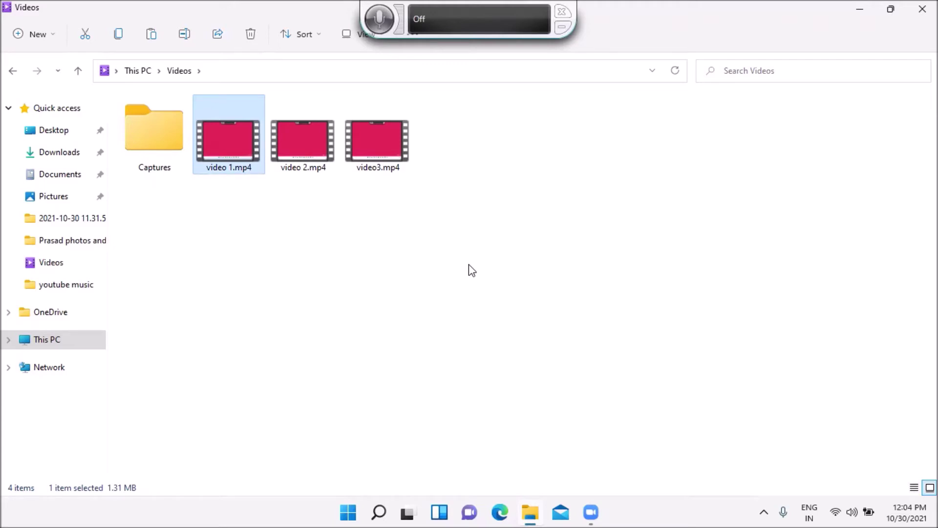
key(shift+F10)
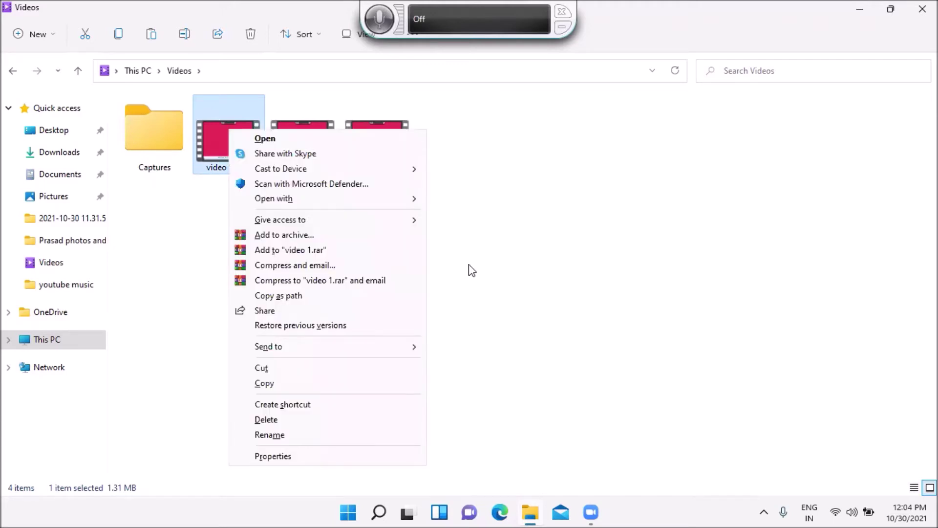
key(Down)
key(Down)
key(Down)
key(Down)
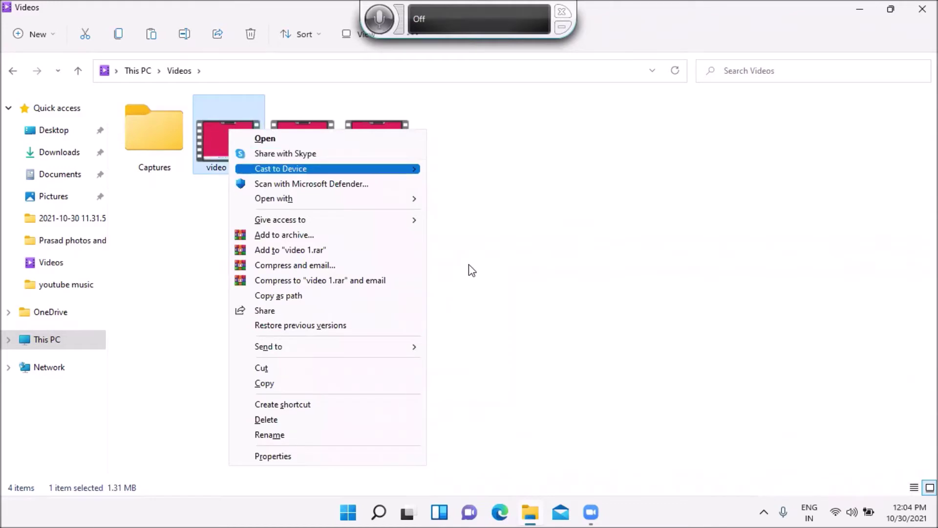
key(Down)
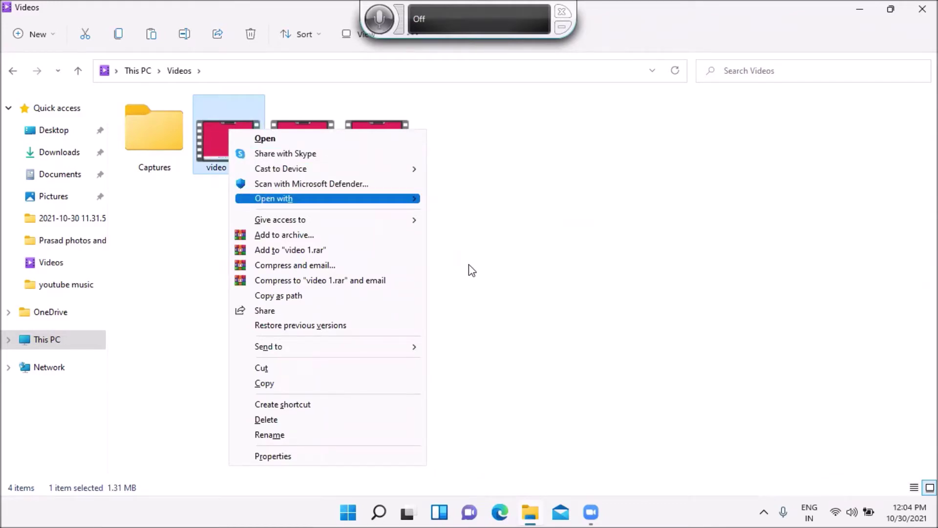
key(Right)
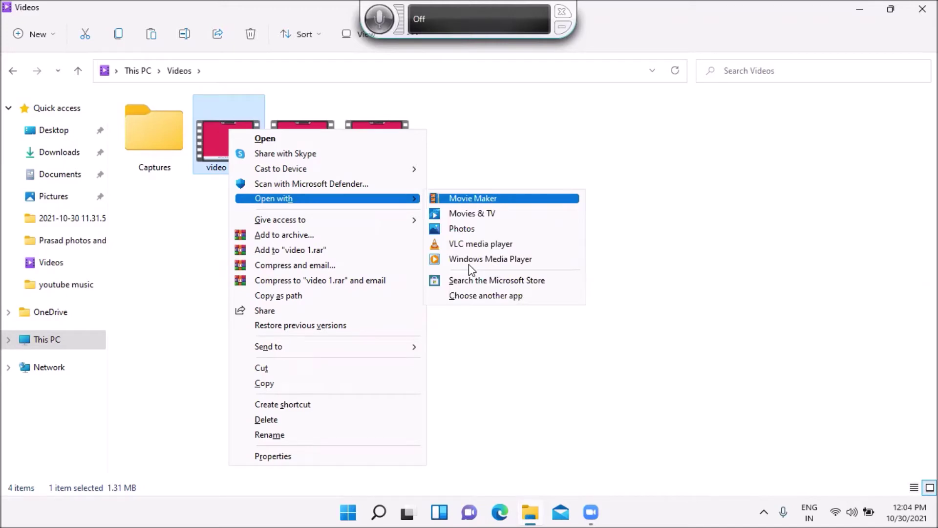
key(Return)
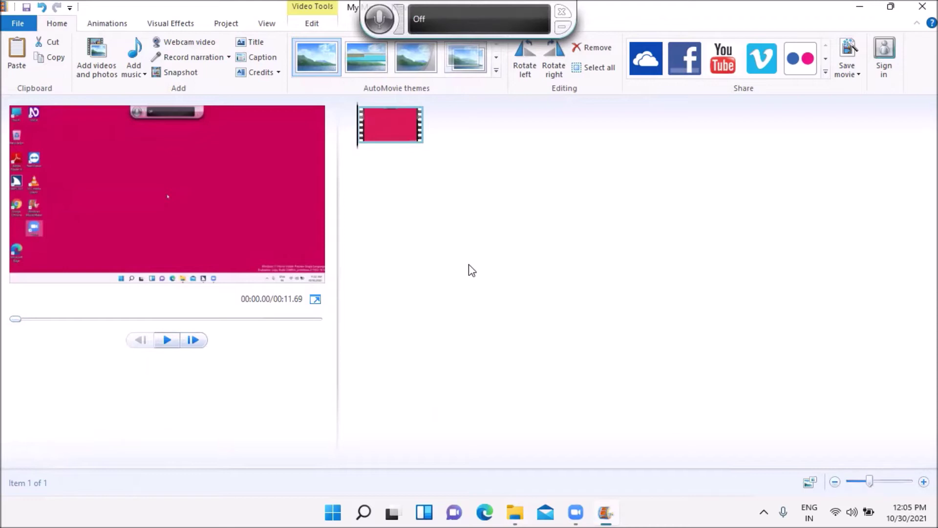
Play the loaded clip to its end in the preview, and bring up the dialog for adding videos and photos.
key(space)
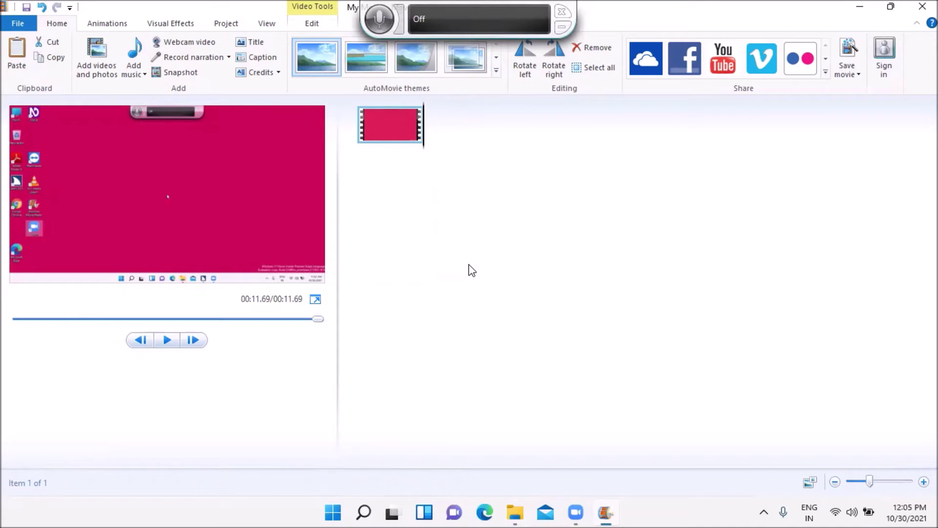
key(alt+h)
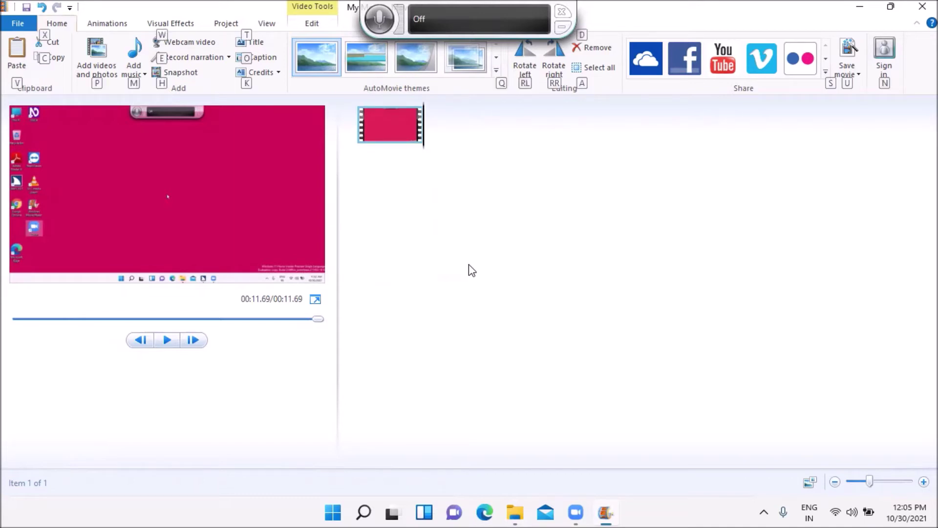
key(alt)
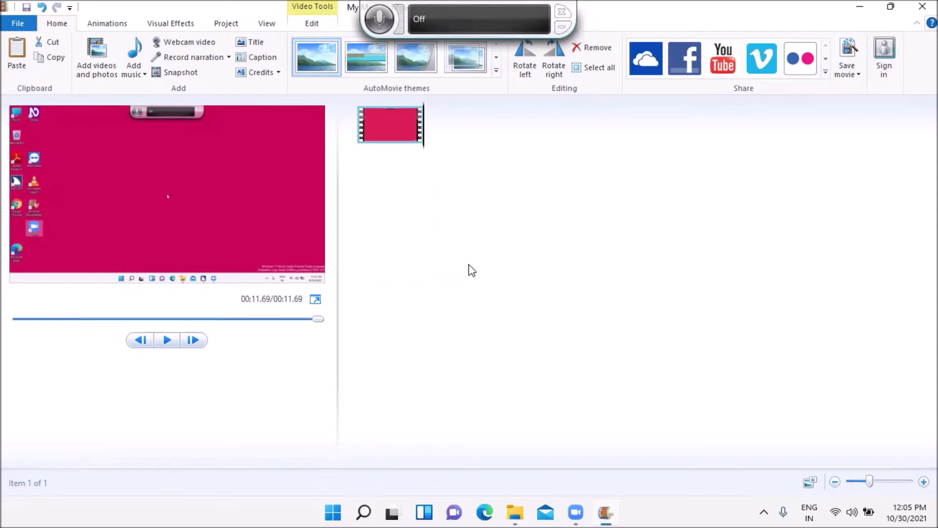
key(Tab)
key(Tab)
key(Tab)
key(Tab)
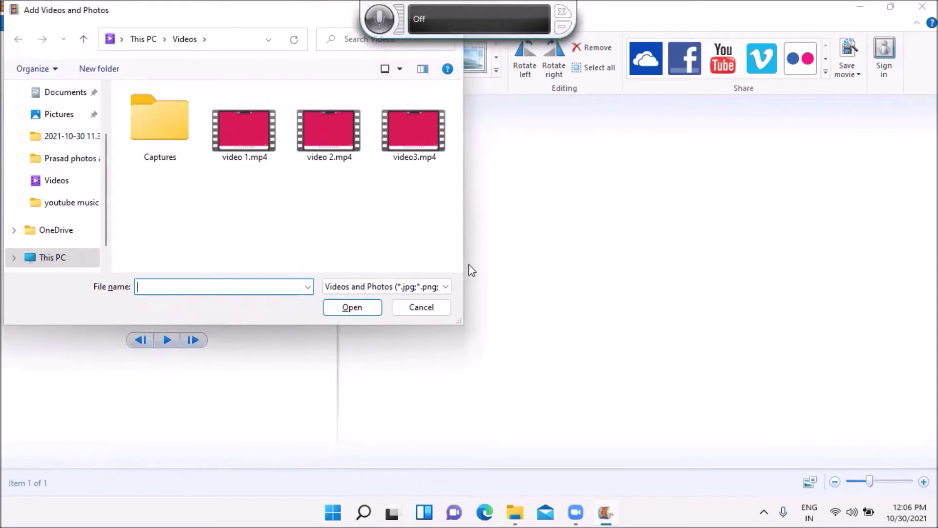
Expand This PC in the dialog's folder tree and go to its Videos folder.
key(shift+Tab)
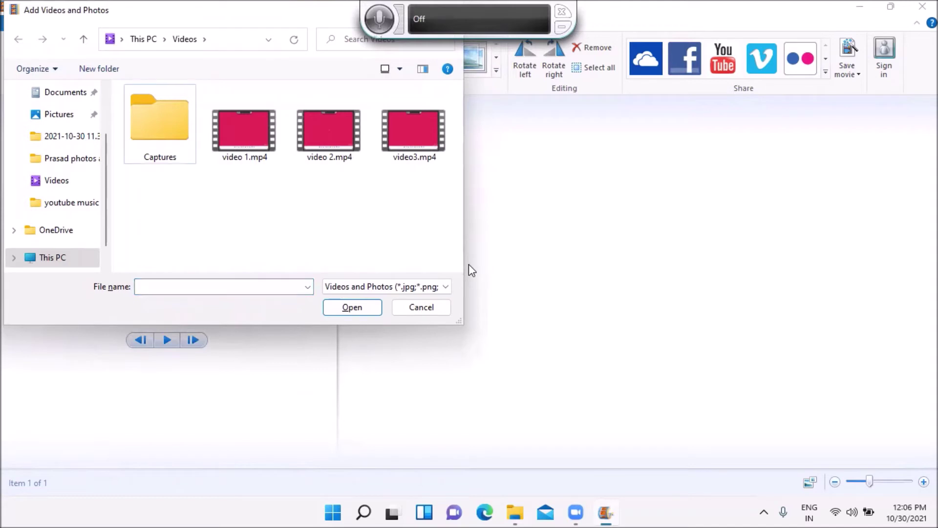
key(shift+Tab)
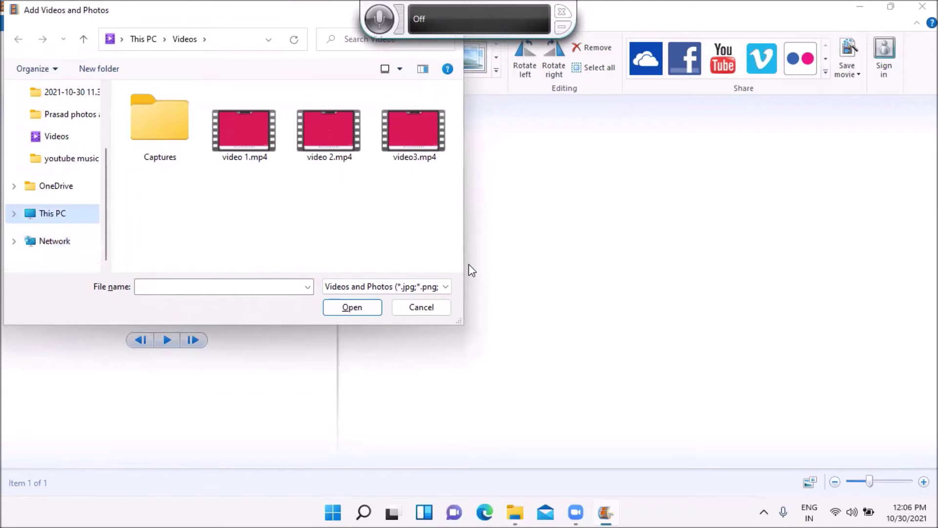
key(Up)
key(Up)
key(Up)
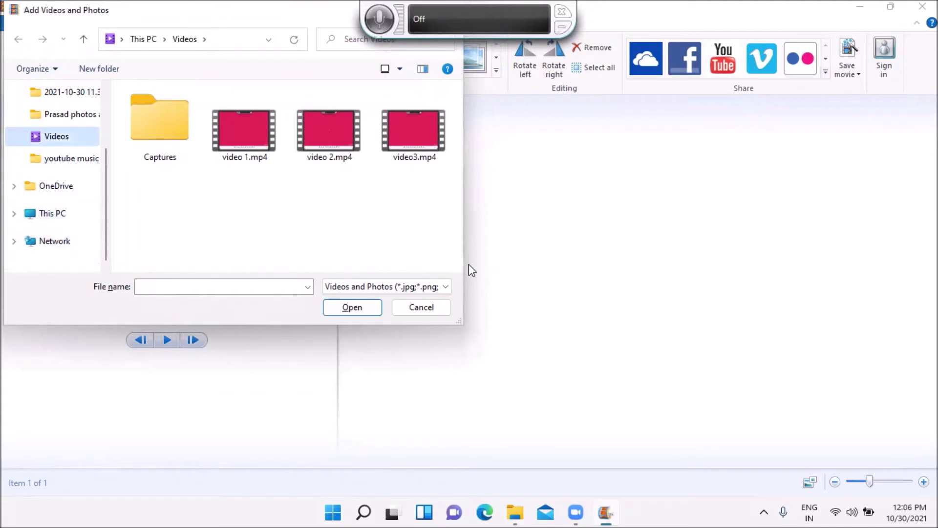
key(Up)
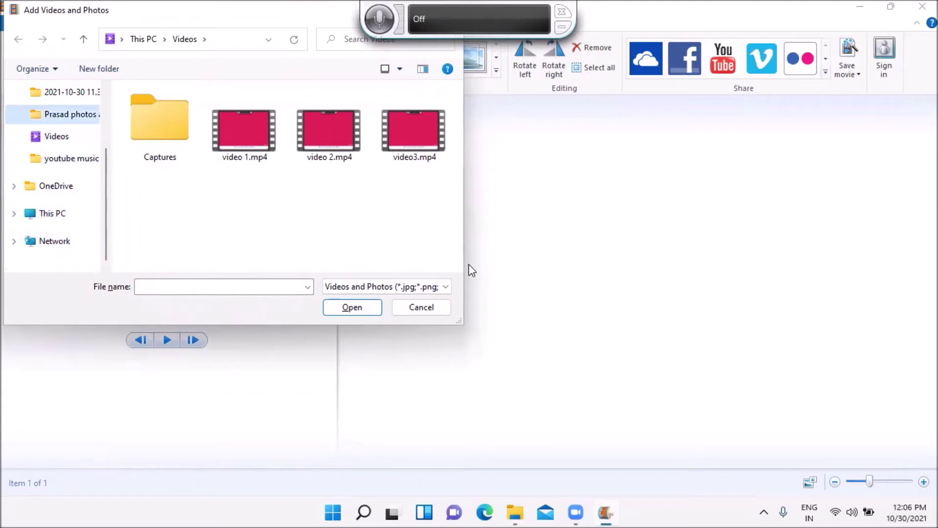
key(Up)
key(Down)
key(Down)
key(Down)
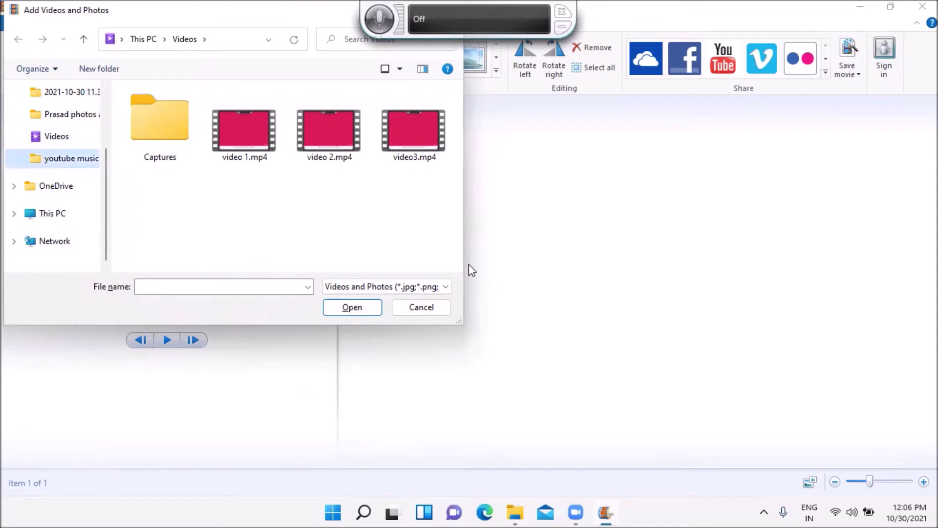
key(Down)
key(Down)
key(Down)
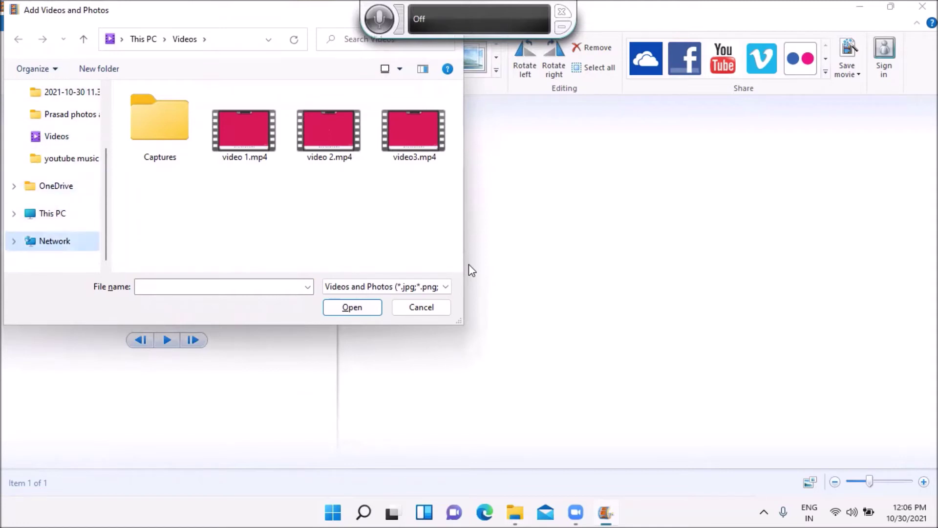
key(Up)
key(Up)
key(Up)
key(Up)
key(Up)
key(Down)
key(Down)
key(Down)
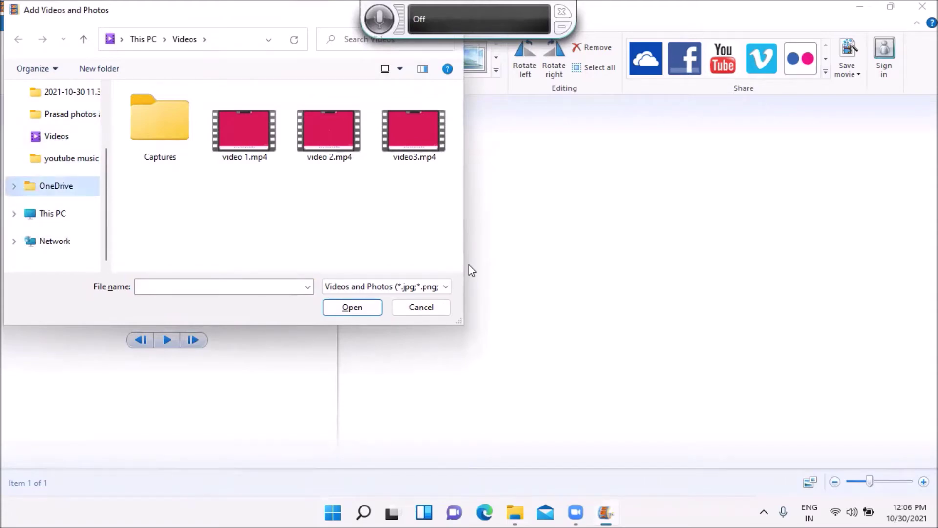
key(Down)
key(Right)
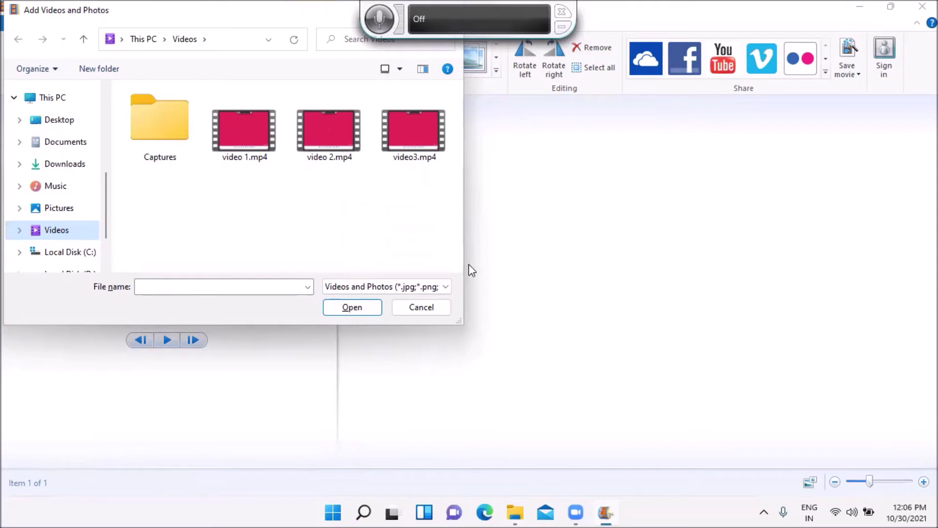
Add video 2.mp4 from the Videos folder to the project behind the first clip.
key(Tab)
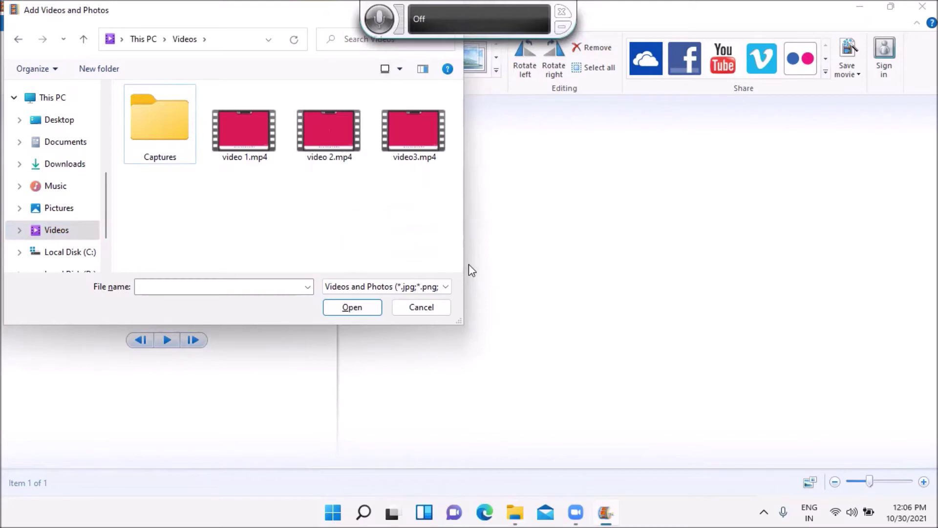
key(Right)
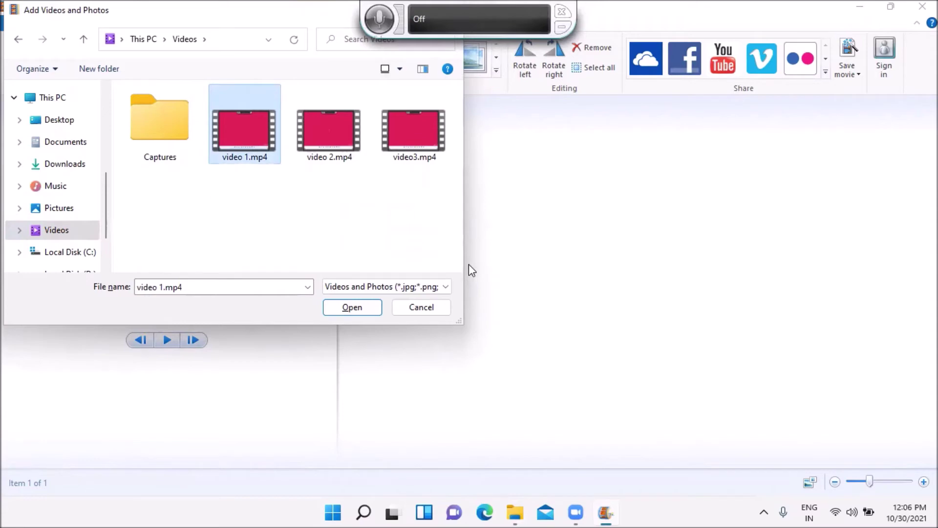
key(Right)
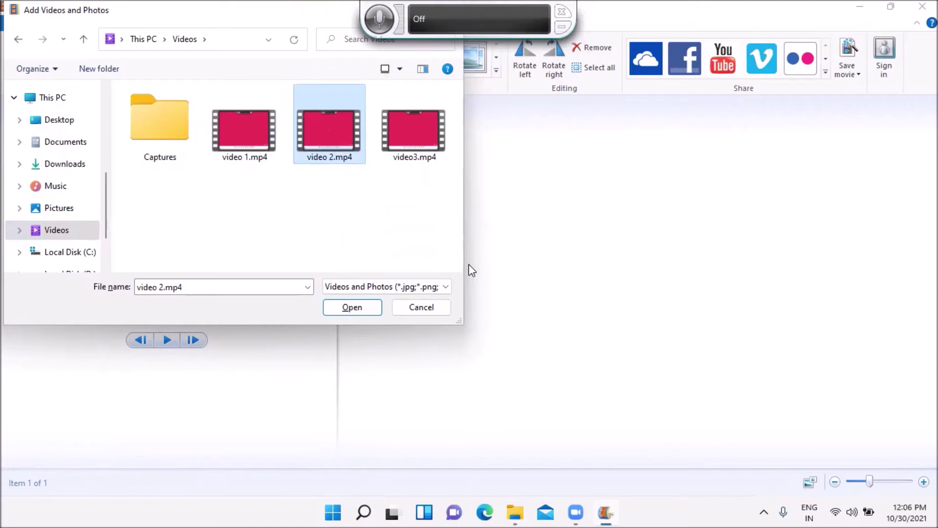
key(Return)
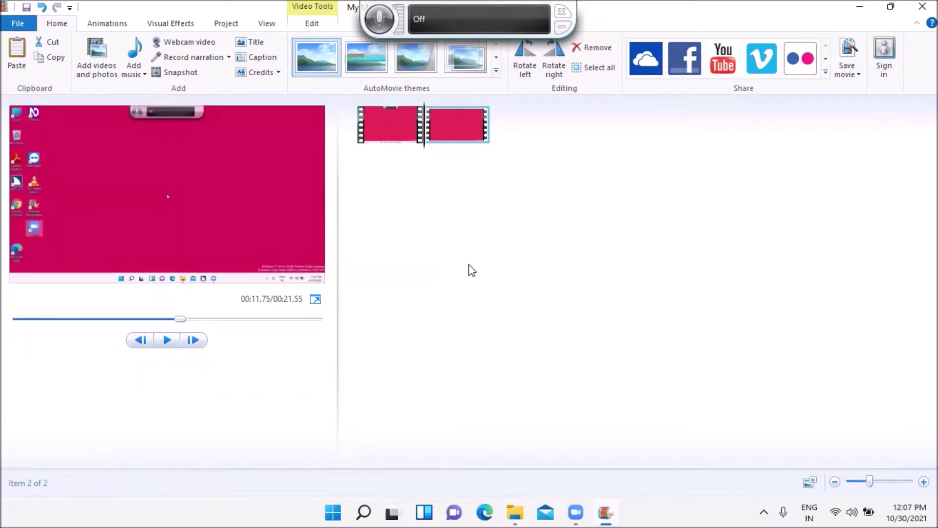
Preview the start of the second clip, return to the movie's beginning, and play both clips through to the end.
key(space)
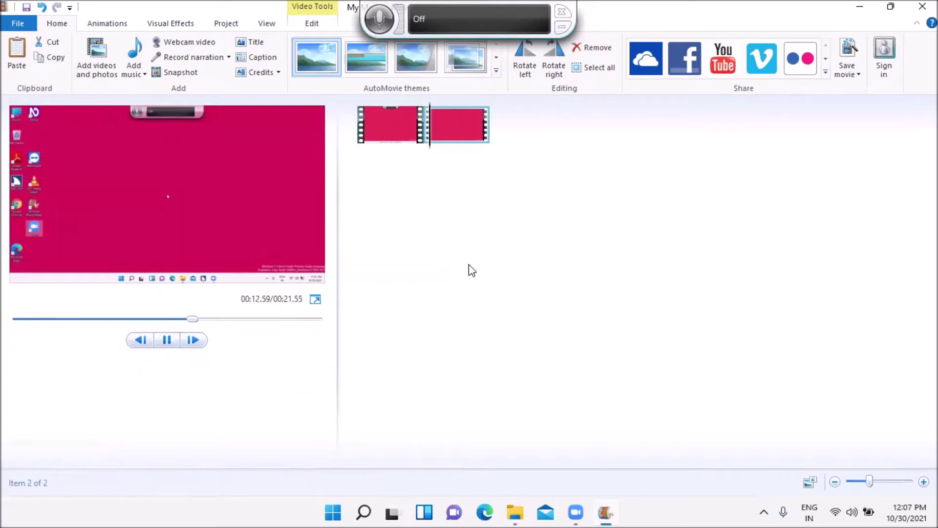
key(space)
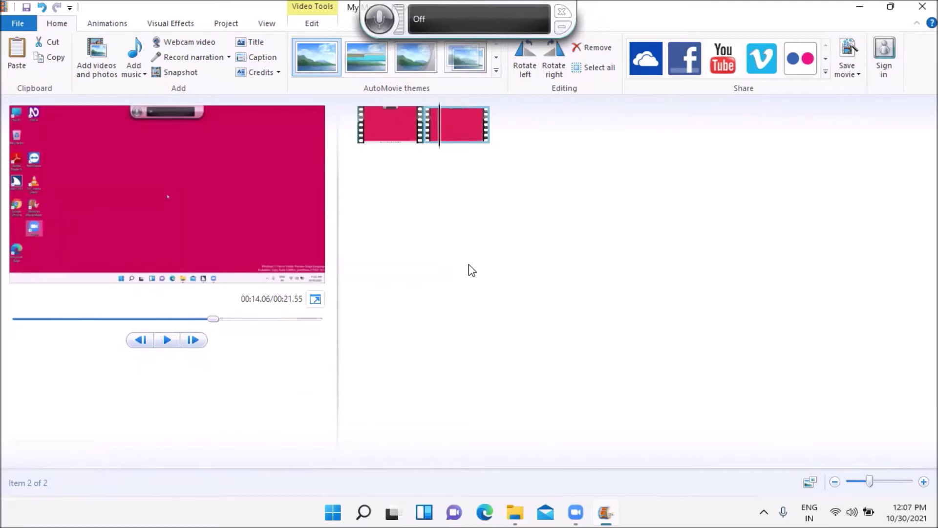
key(Left)
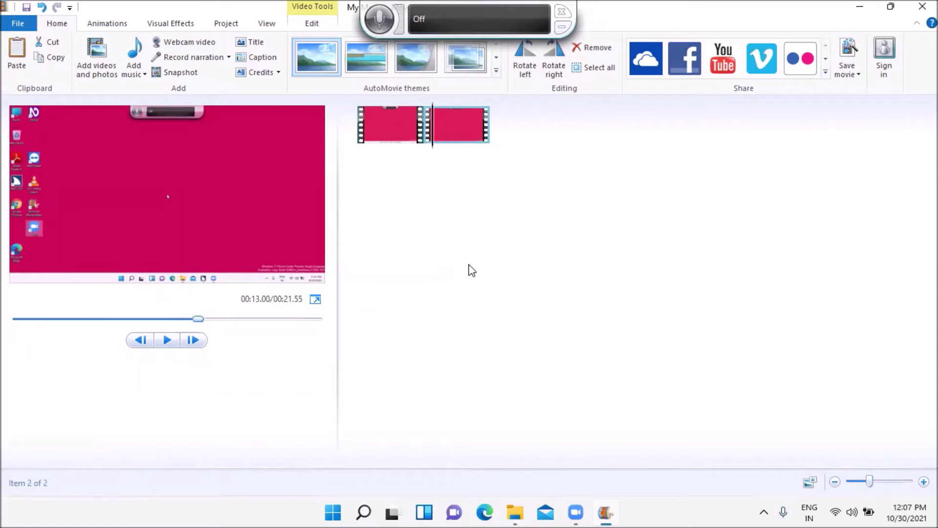
key(Left)
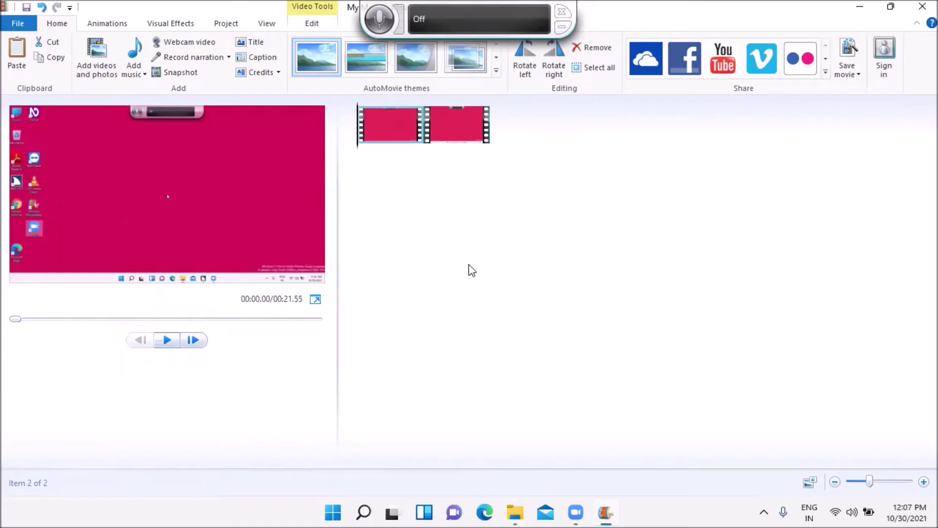
key(space)
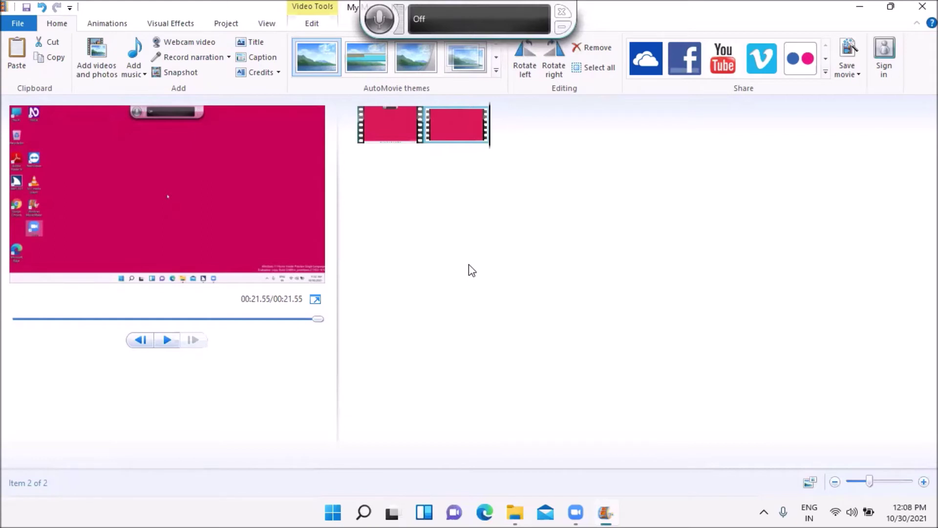
Bring up the dialog for adding videos and photos again.
key(alt)
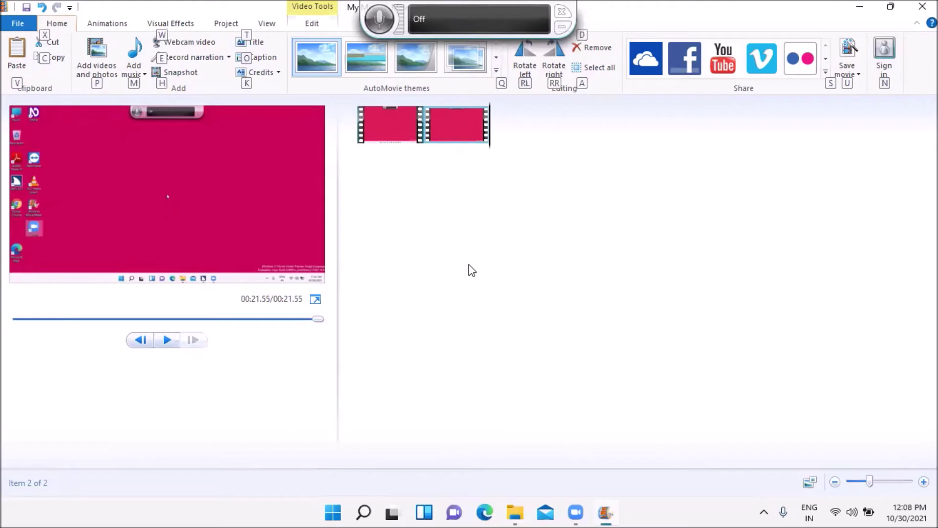
key(Escape)
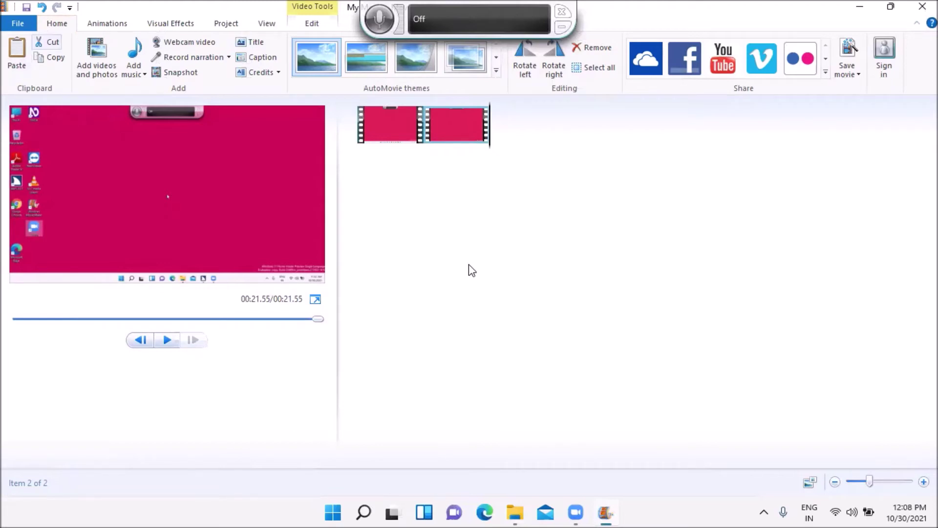
key(Right)
key(Left)
key(Right)
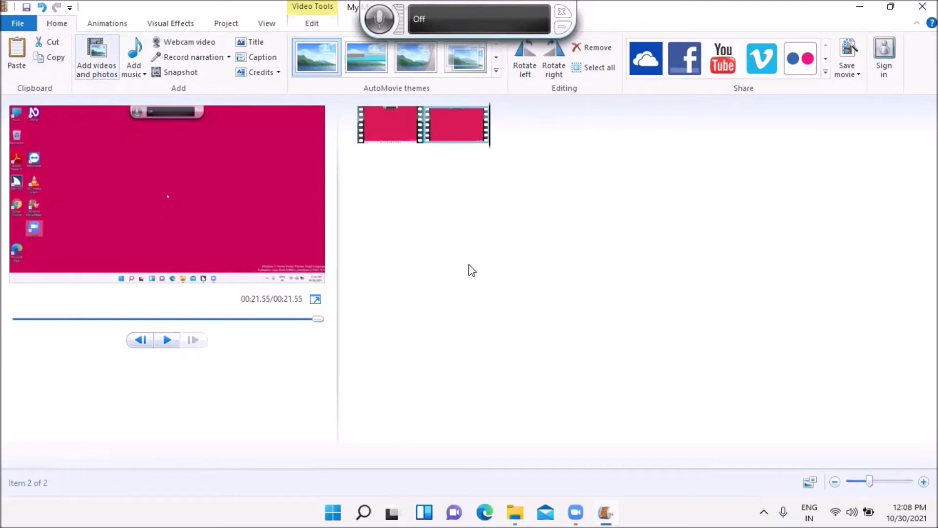
key(Return)
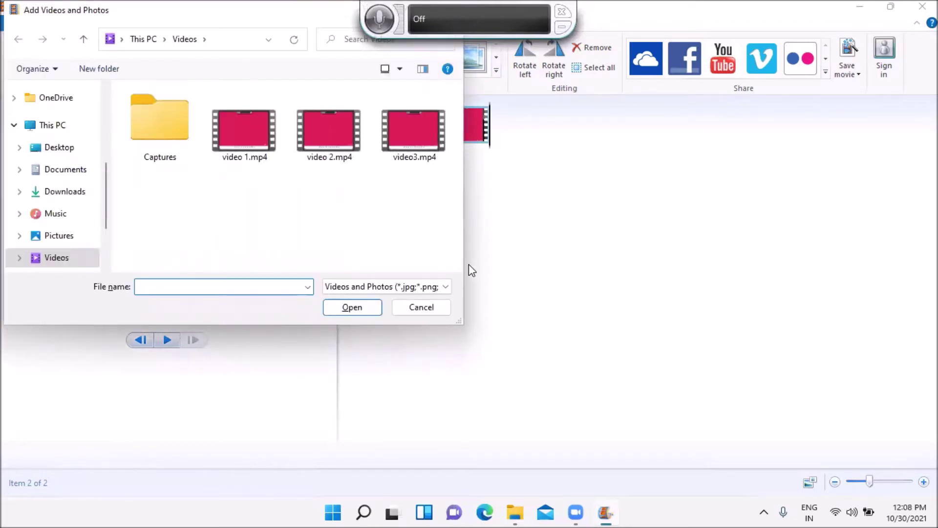
Add video3.mp4 from the Videos folder to the project as the third clip.
key(shift+Tab)
key(shift+Tab)
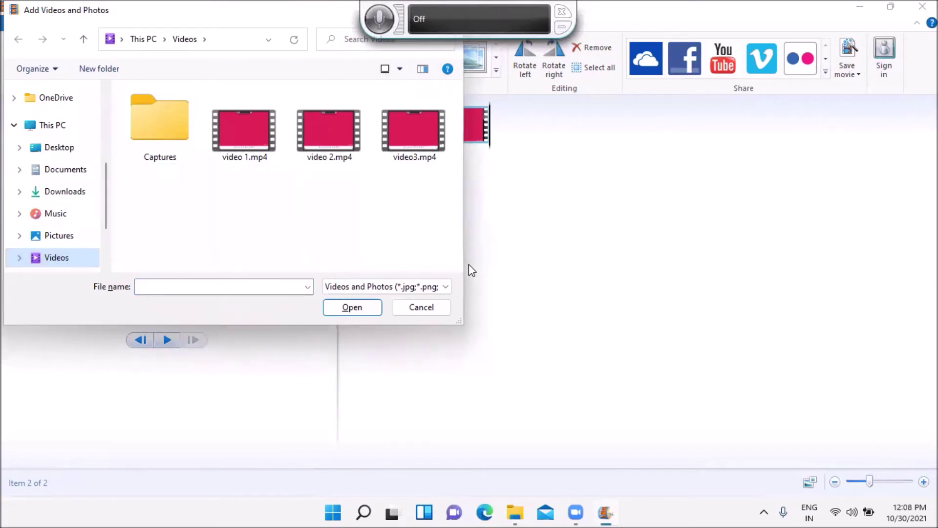
key(Tab)
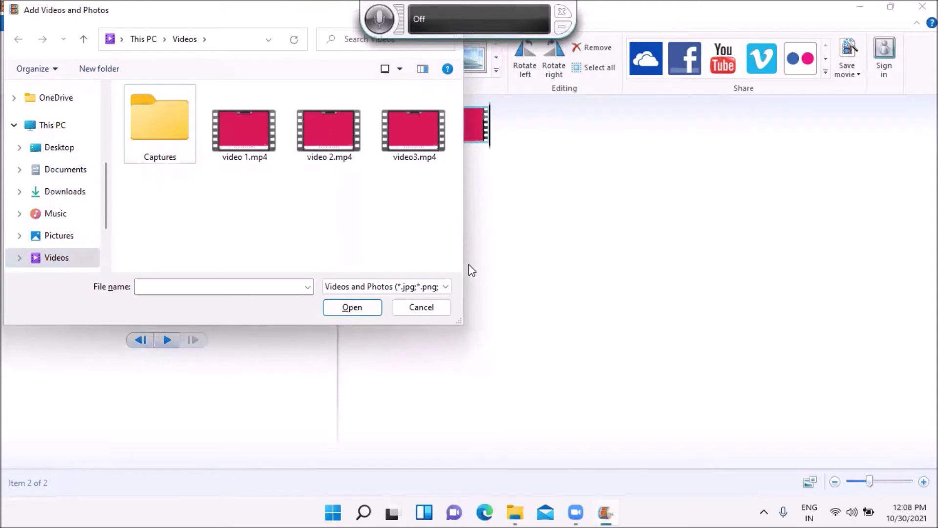
key(Right)
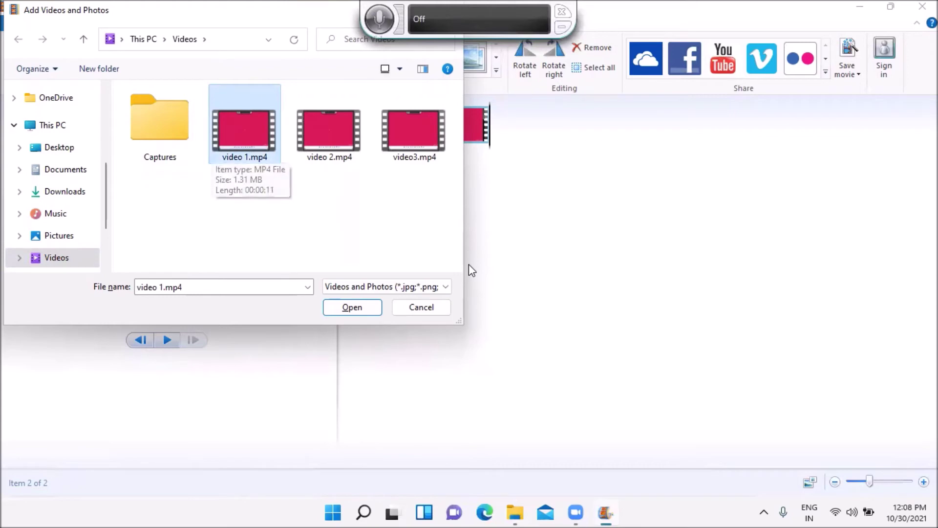
key(Right)
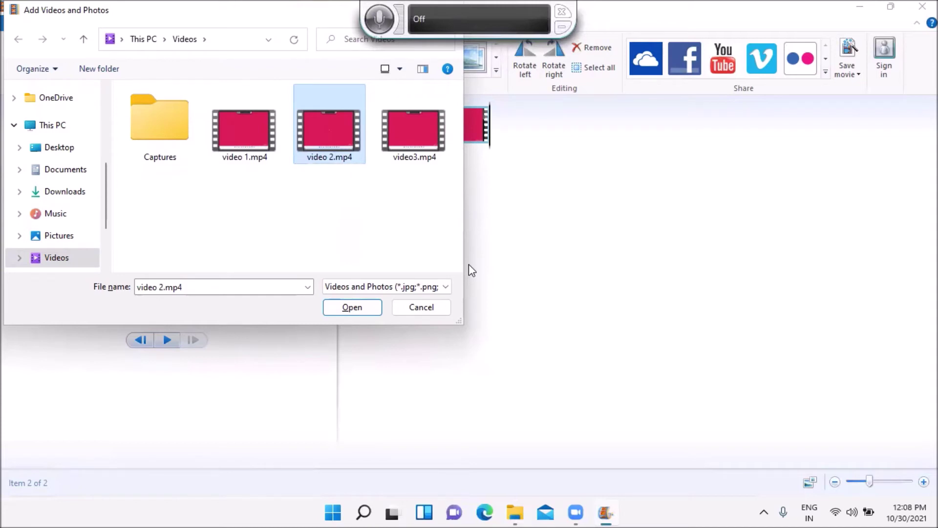
key(Right)
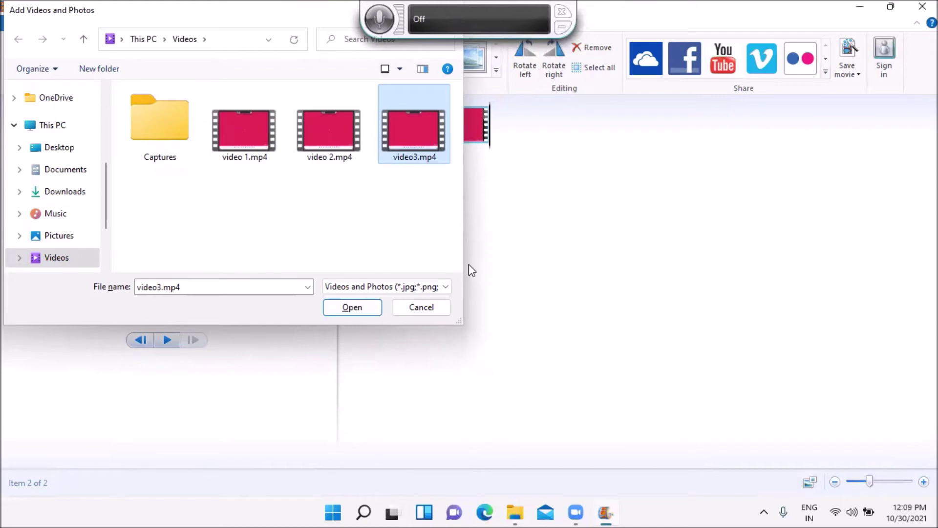
key(Return)
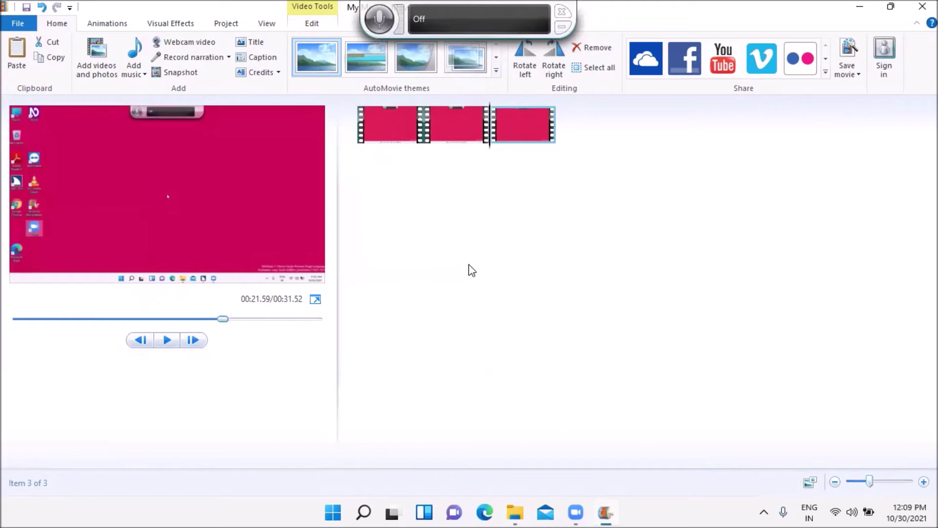
Move the playhead back to the movie's beginning and play all three combined clips through to the end.
key(Left)
key(Left)
key(Left)
key(Left)
key(Left)
key(Left)
key(Left)
key(Left)
key(Left)
key(Left)
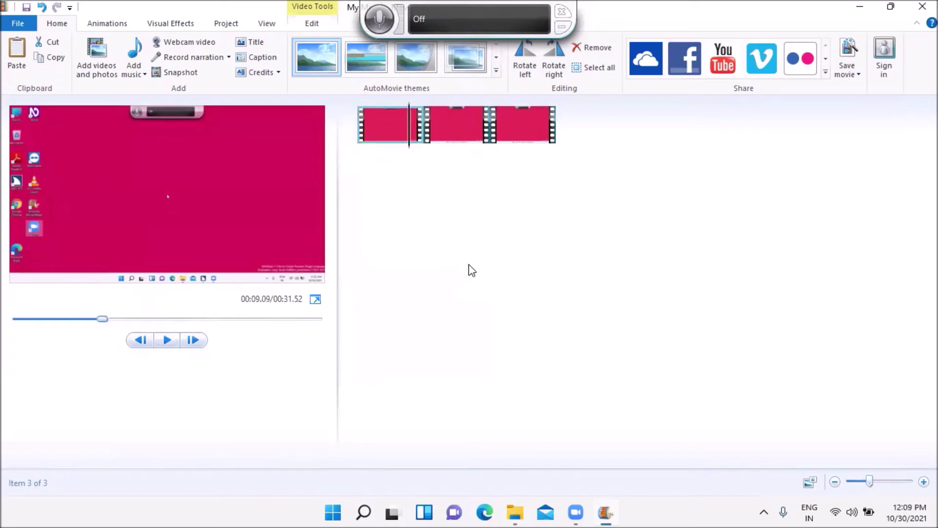
key(Left)
key(Left)
key(Left)
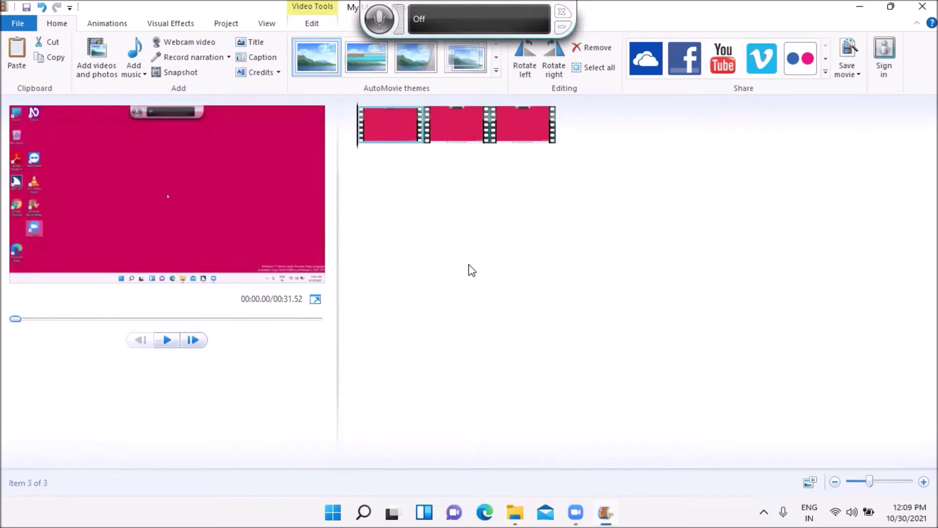
key(space)
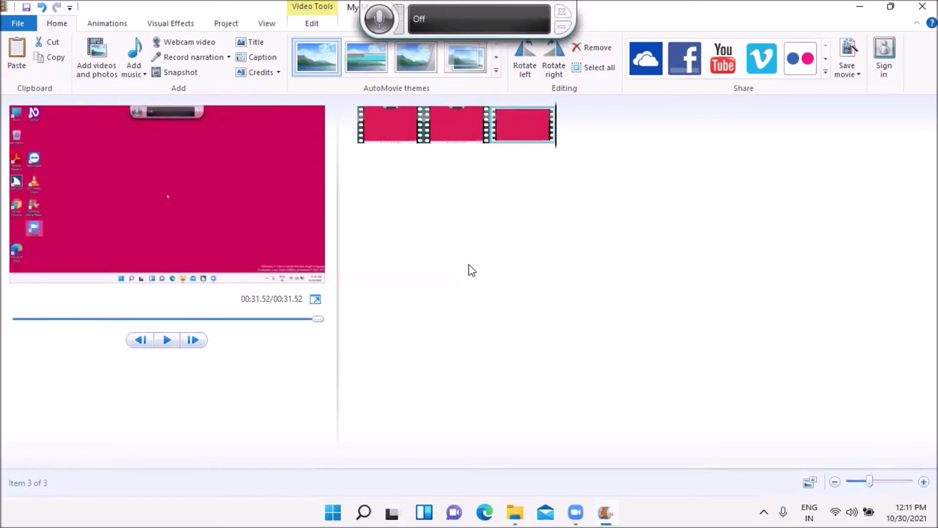
Start saving the combined movie to a file using the YouTube setting from the recent settings.
key(alt+f)
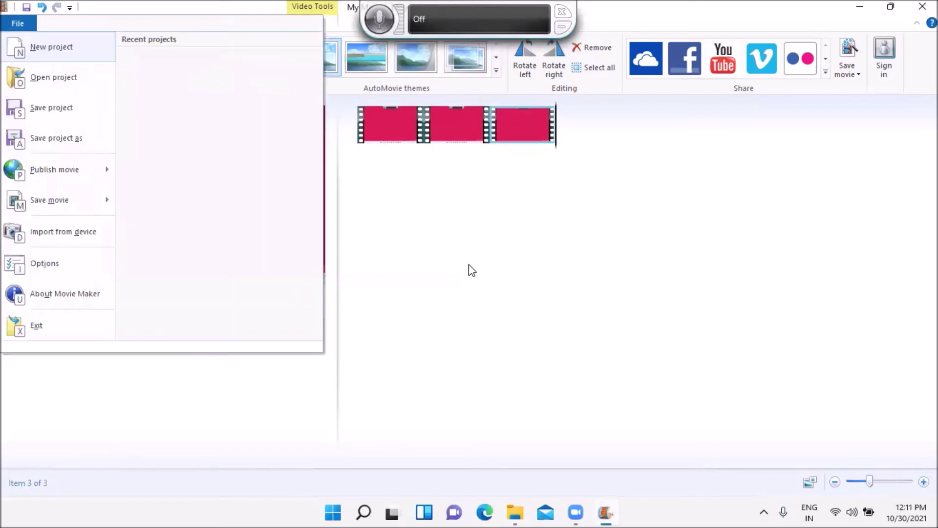
key(Down)
key(Down)
key(Down)
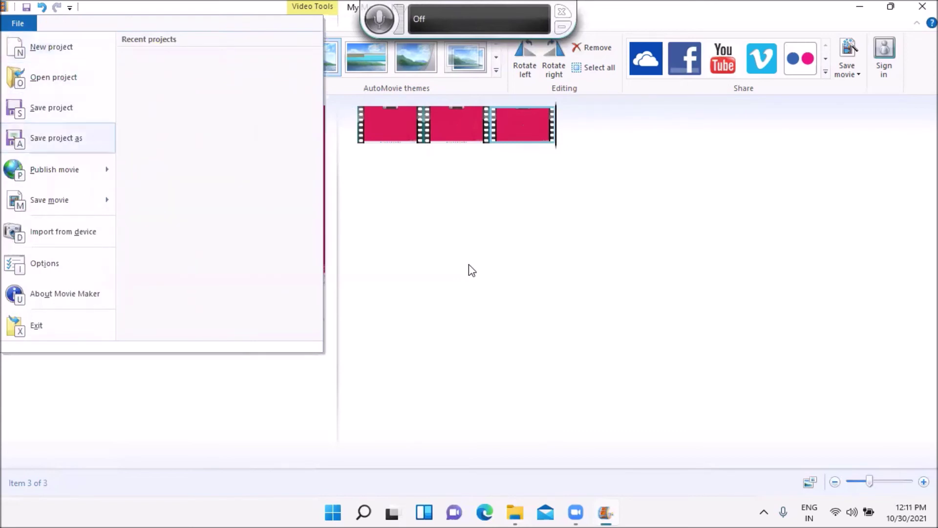
key(Down)
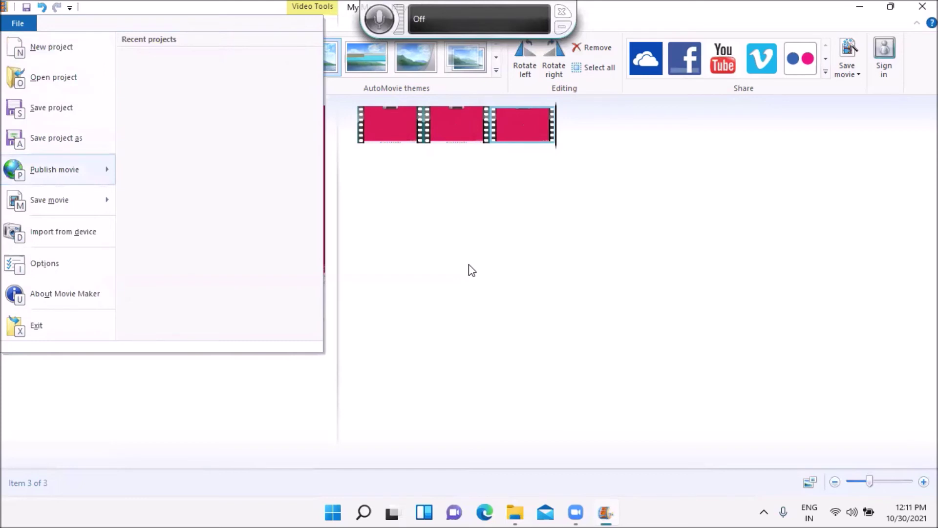
key(Down)
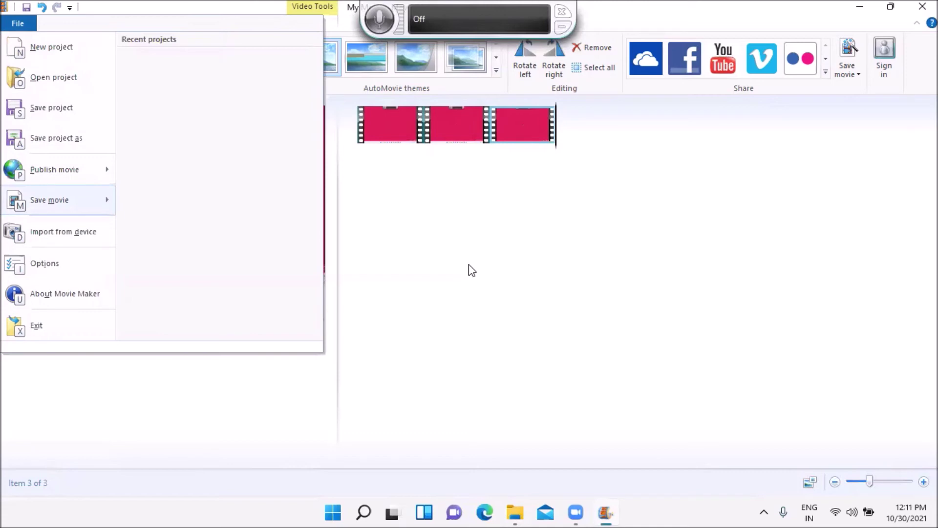
key(Right)
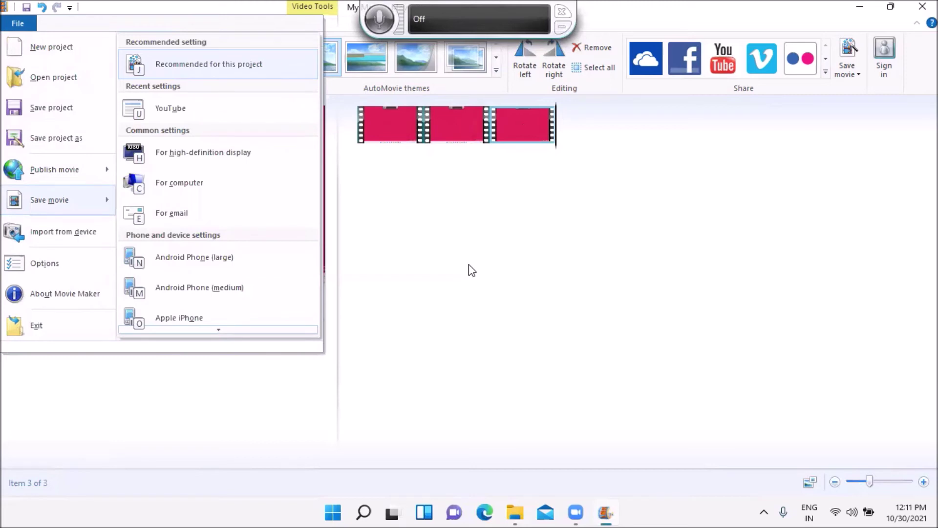
key(Down)
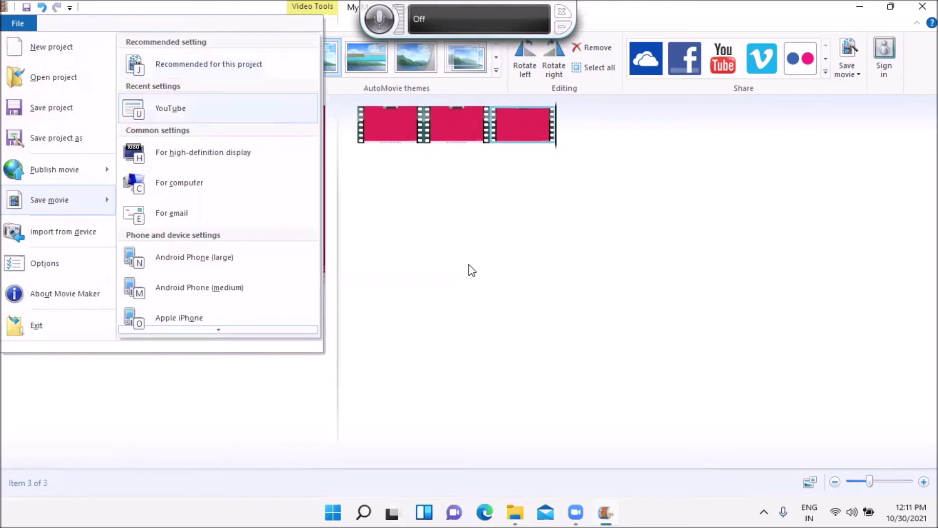
key(Down)
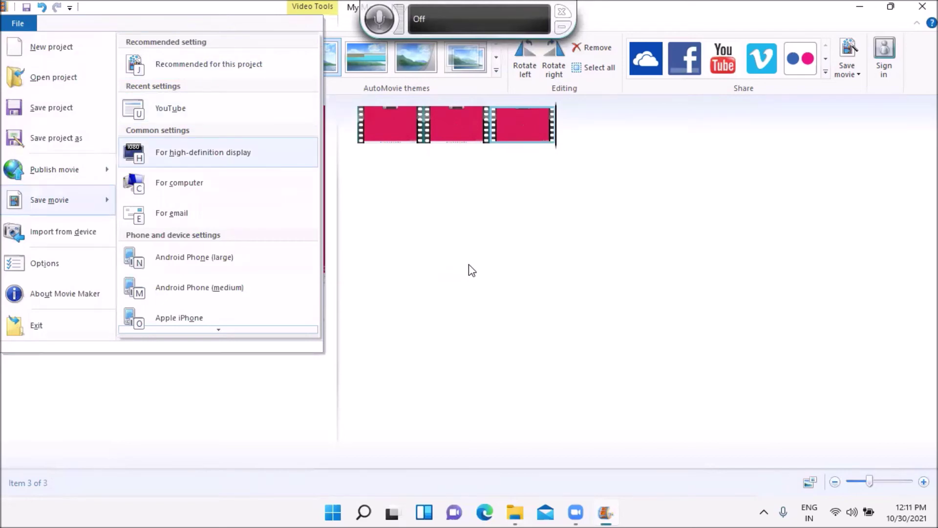
key(Down)
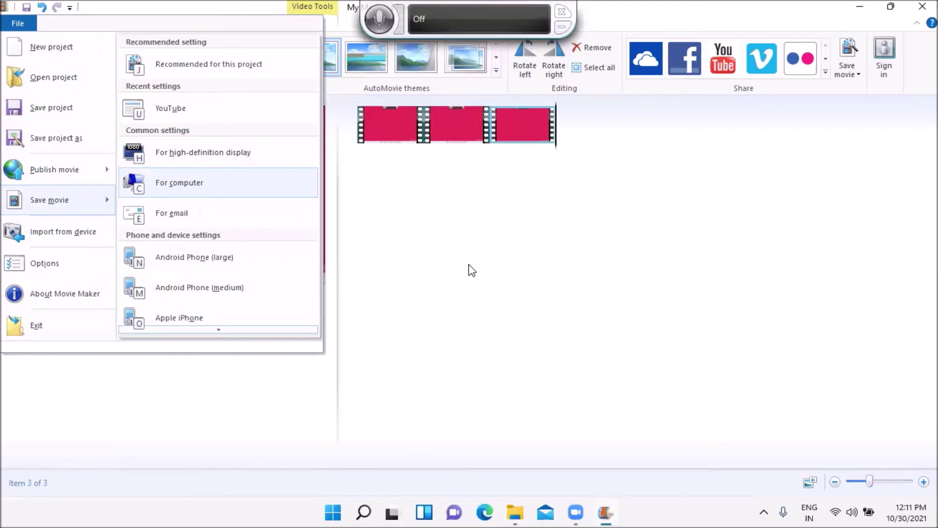
key(Up)
key(Up)
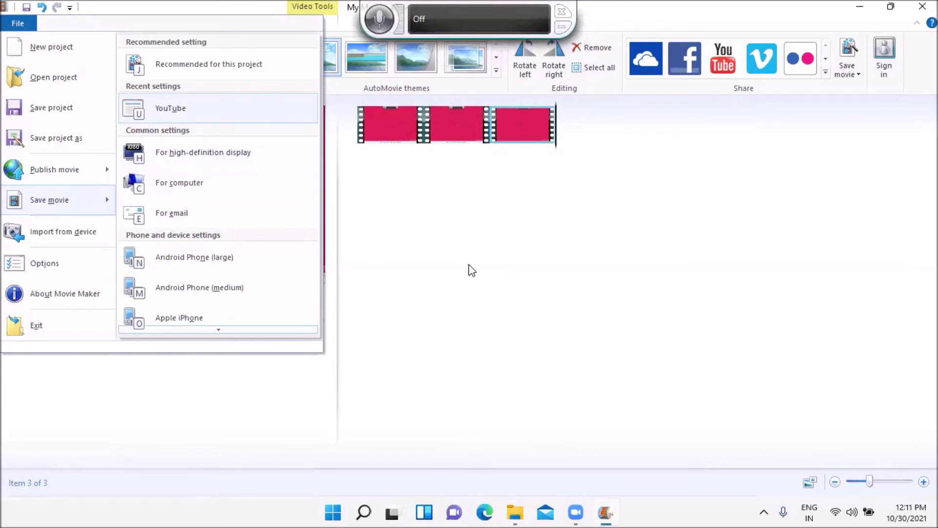
key(Return)
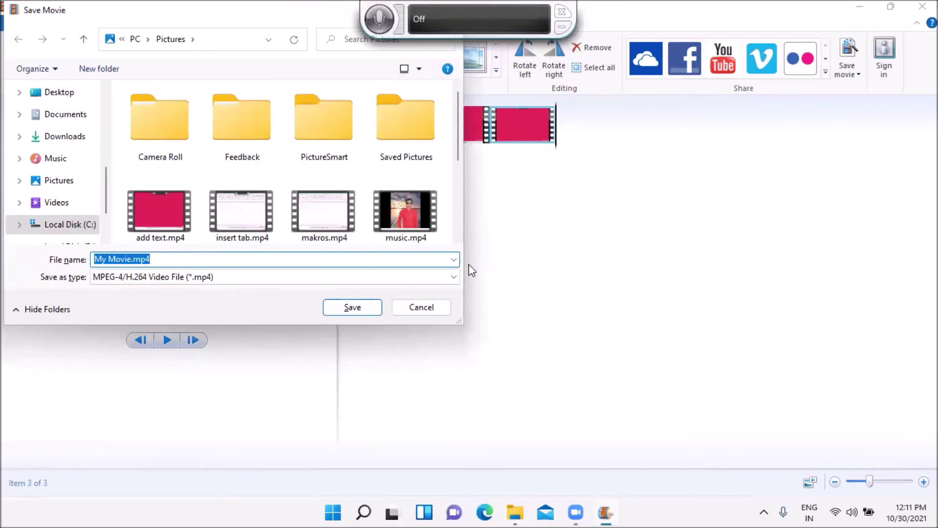
Name the movie file "video 5" and save it as an MPEG-4/H.264 video in the Pictures folder.
key(BackSpace)
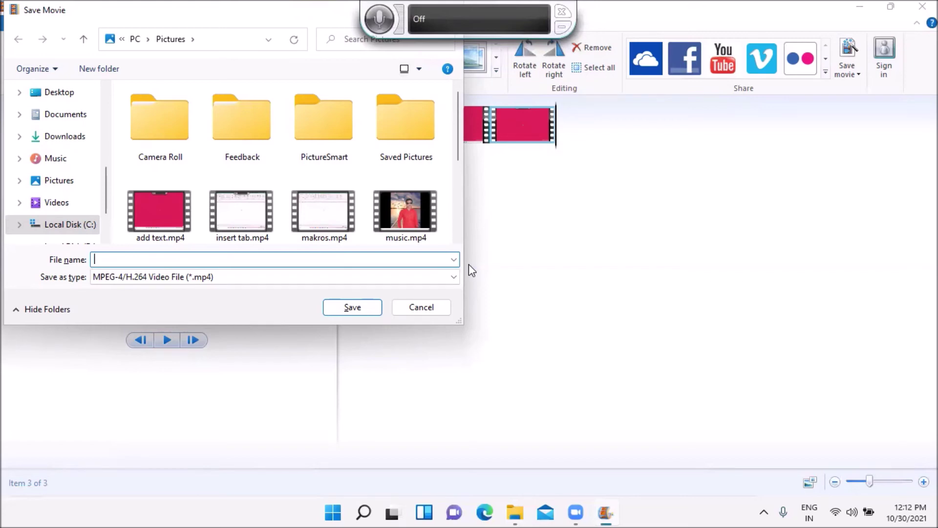
text(v)
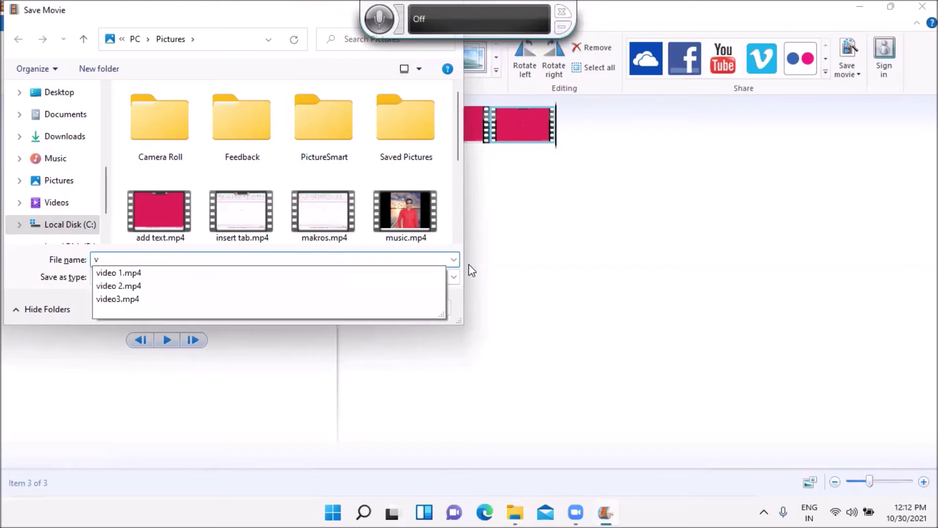
text(ideo)
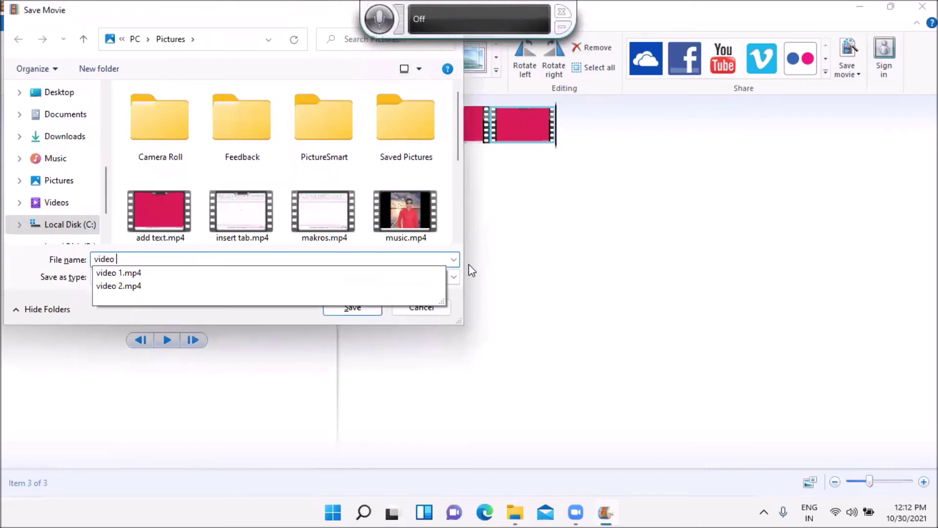
text( 5)
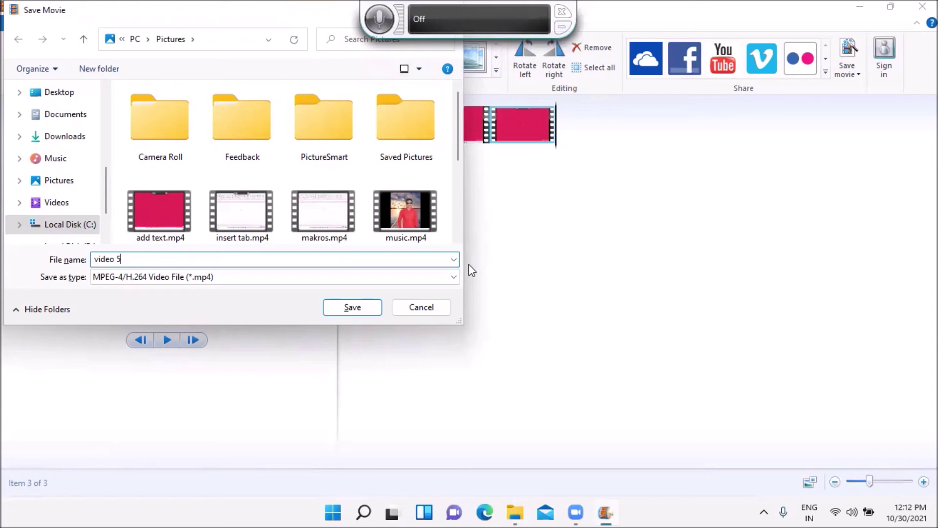
key(Return)
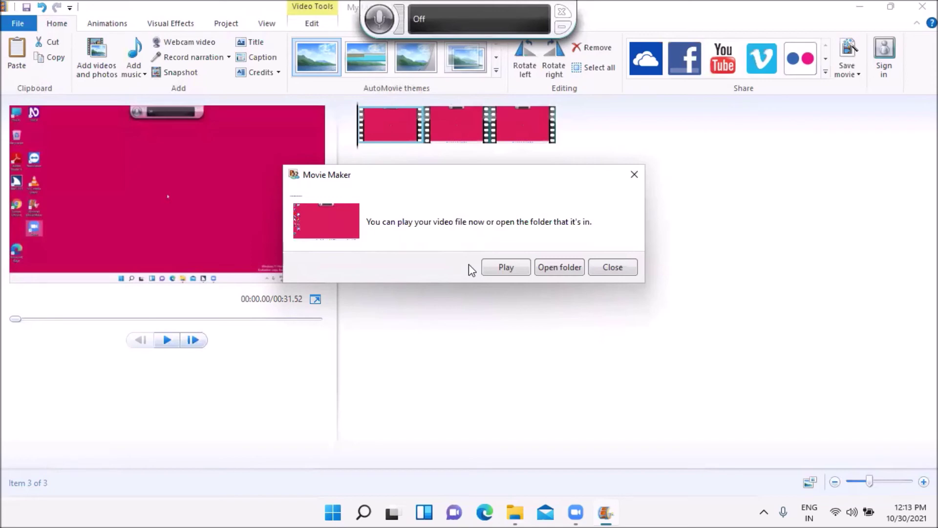
Dismiss the completed-export dialog and close Movie Maker without saving changes to the My Movie project.
key(alt+F4)
key(alt+F4)
key(n)
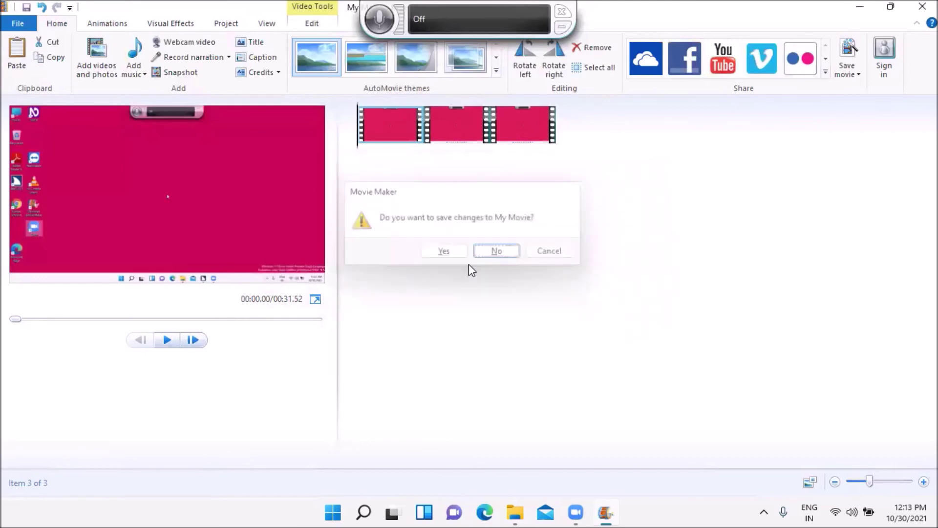
key(alt+F4)
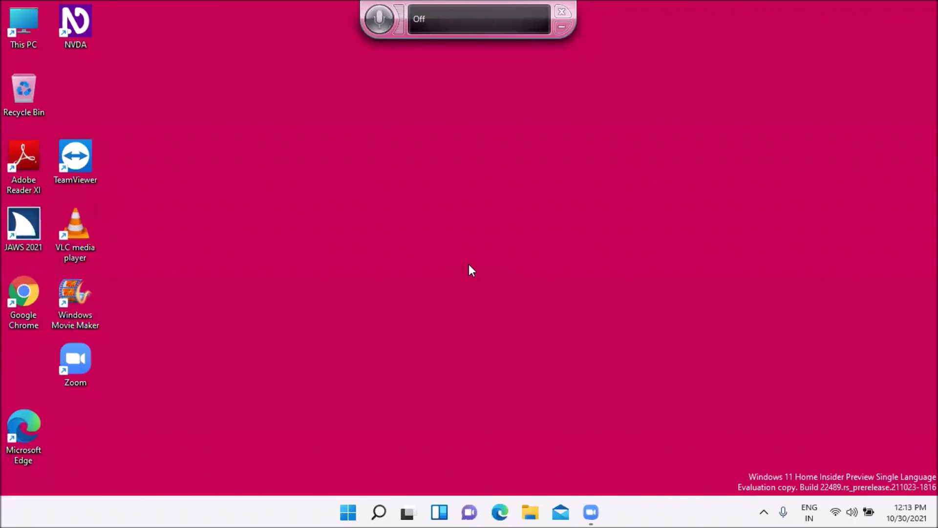
Open the Pictures folder in File Explorer by way of This PC on the desktop.
key(Down)
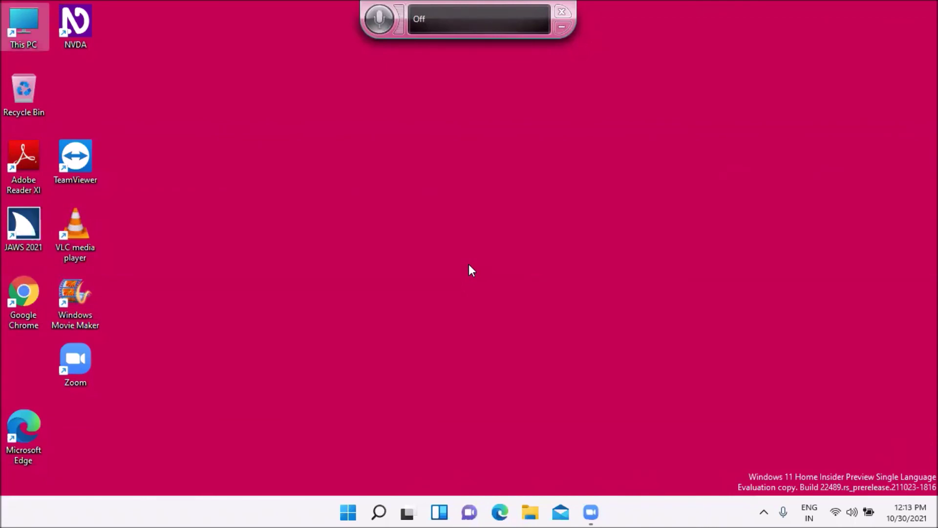
key(Return)
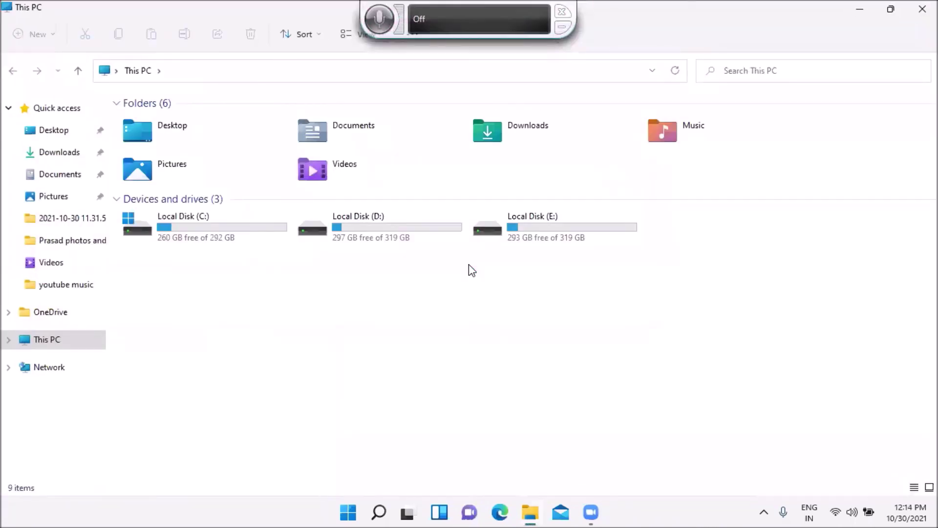
key(p)
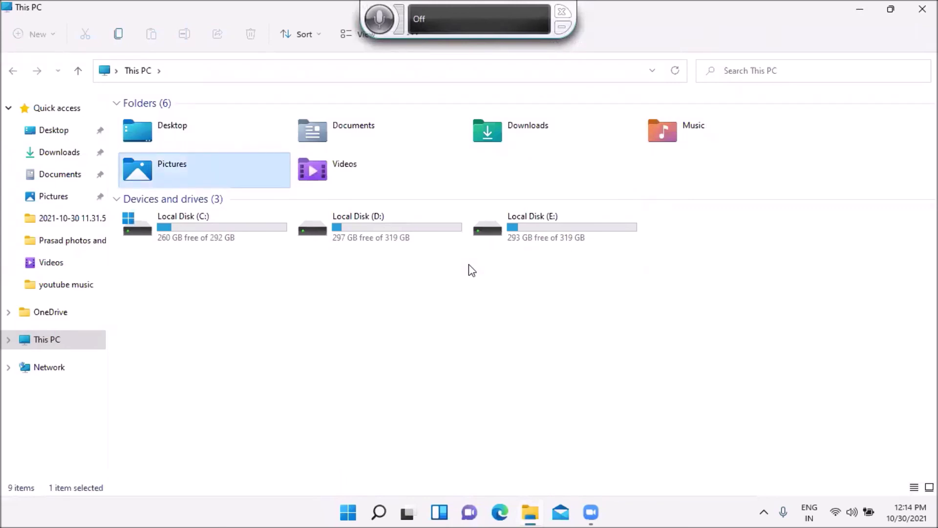
key(Return)
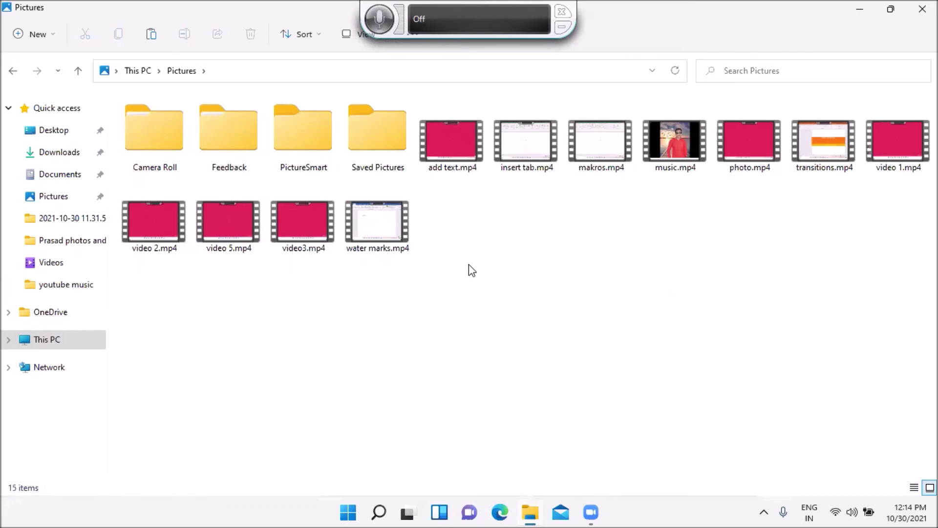
Find the exported video 5.mp4 in the Pictures folder and open it for playback.
key(v)
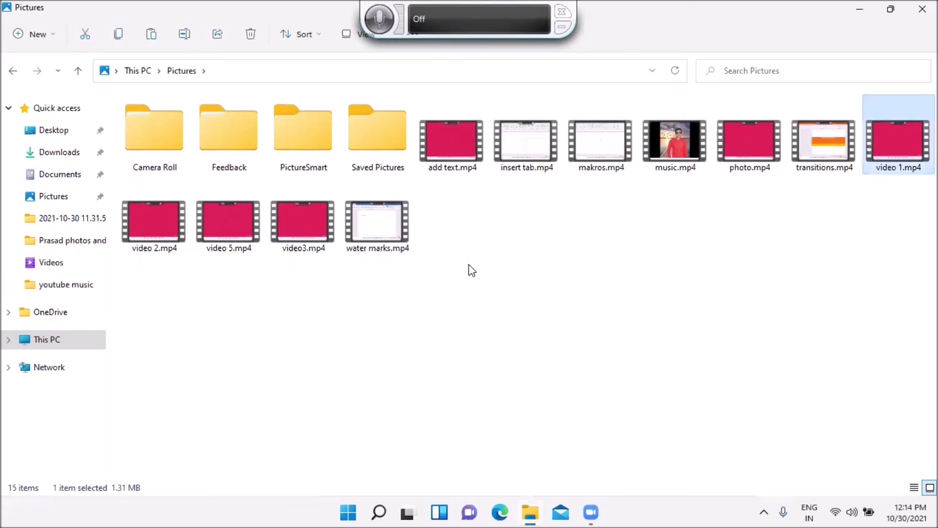
key(v)
key(v)
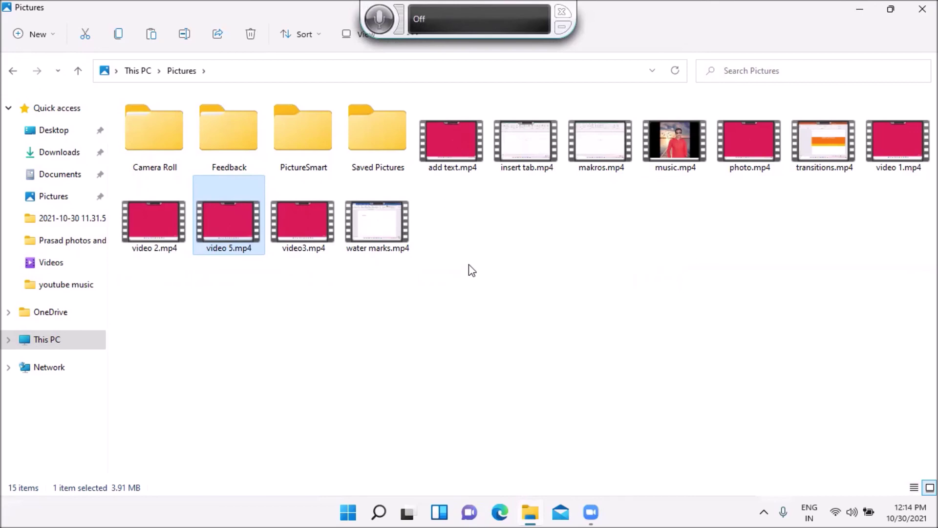
key(Return)
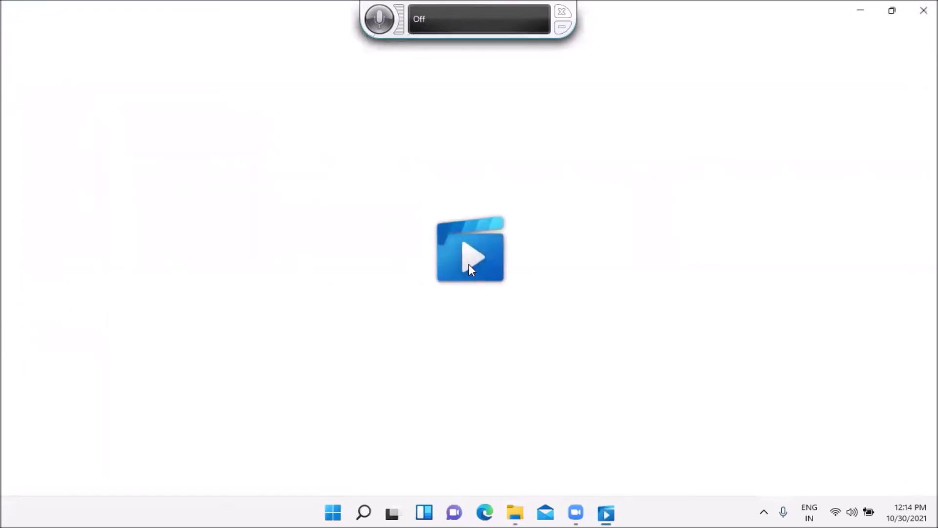